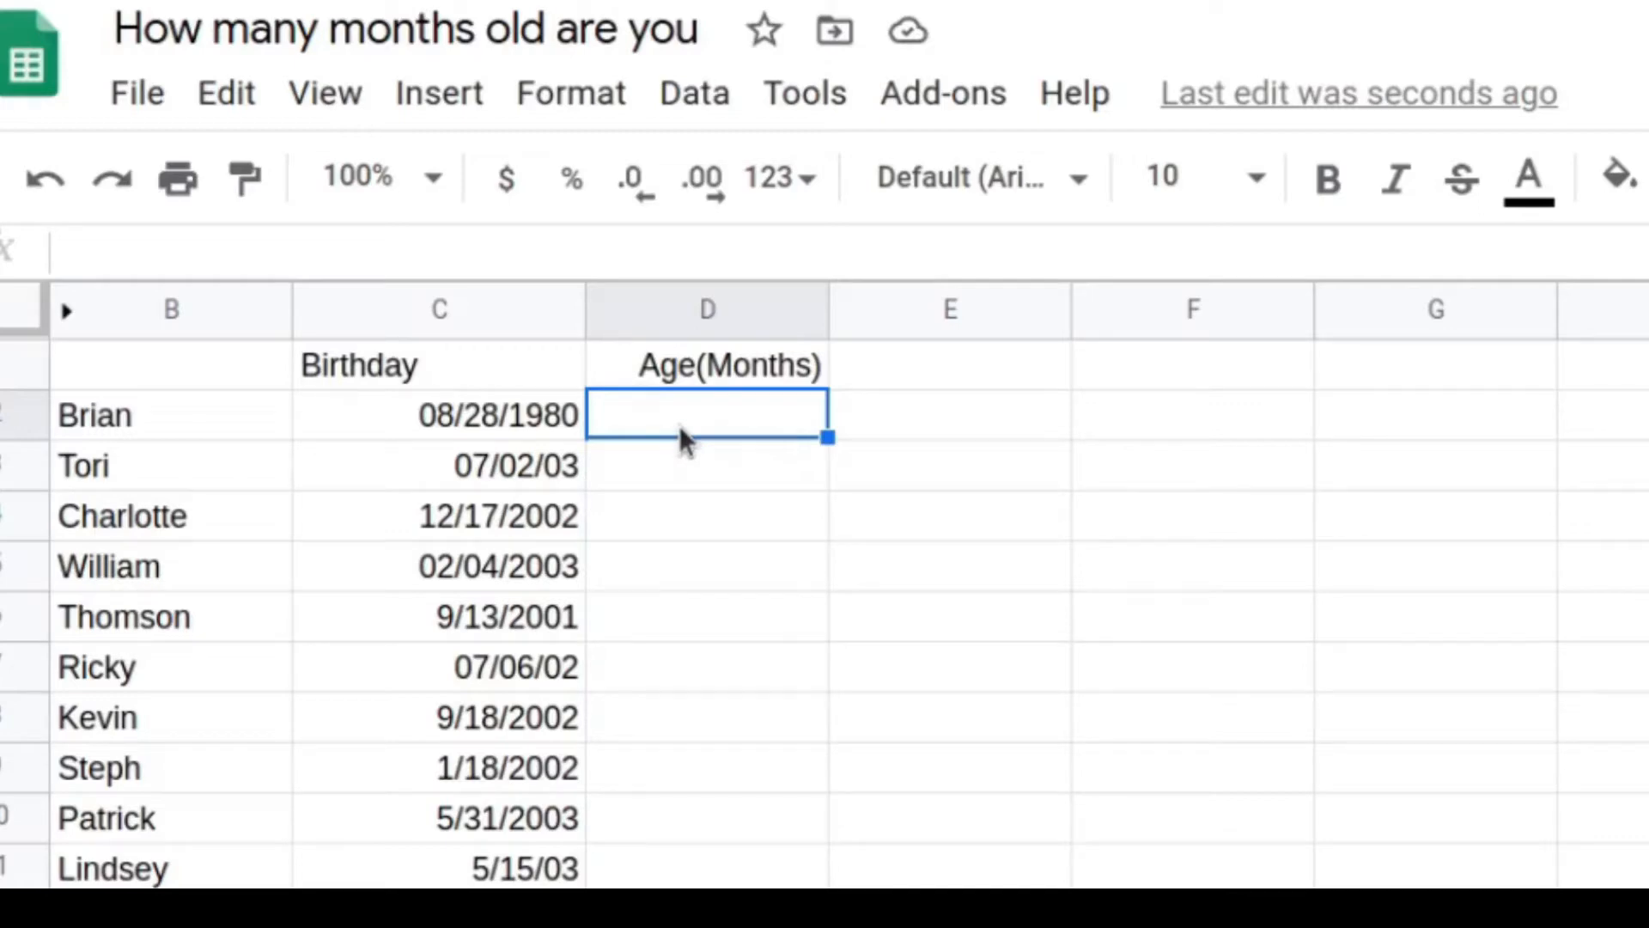
Enter the formula =DATEDIF(C2,TODAY(),"M") in cell D2 to calculate the first person's age in months
type("=")
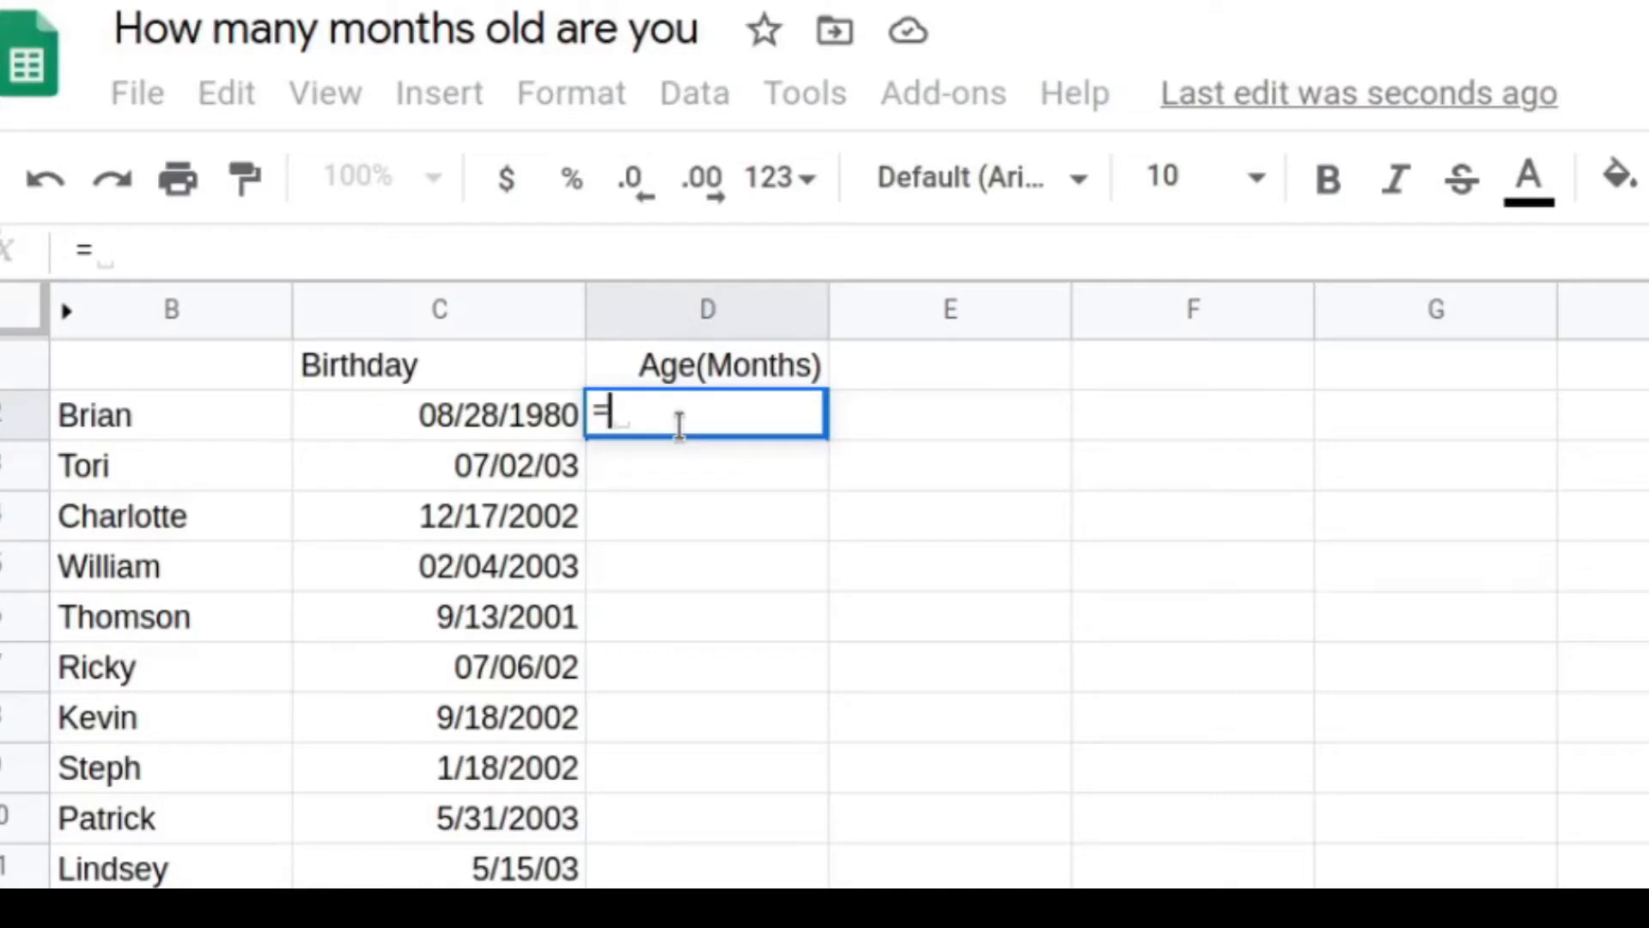
type("DATE")
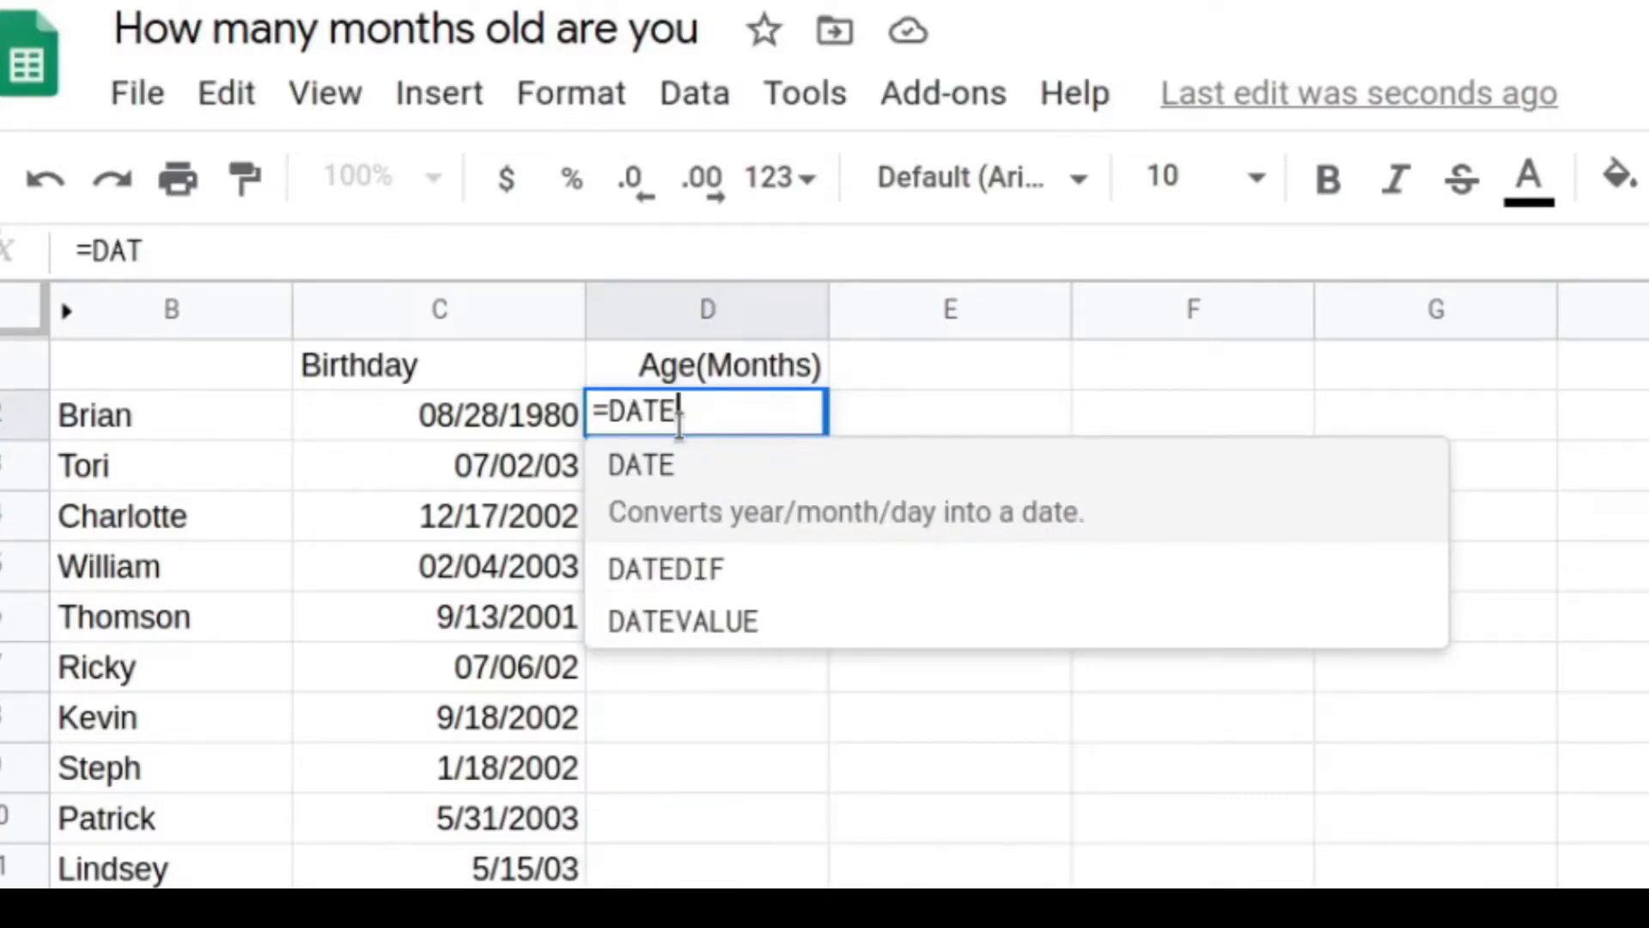
type("DIF(")
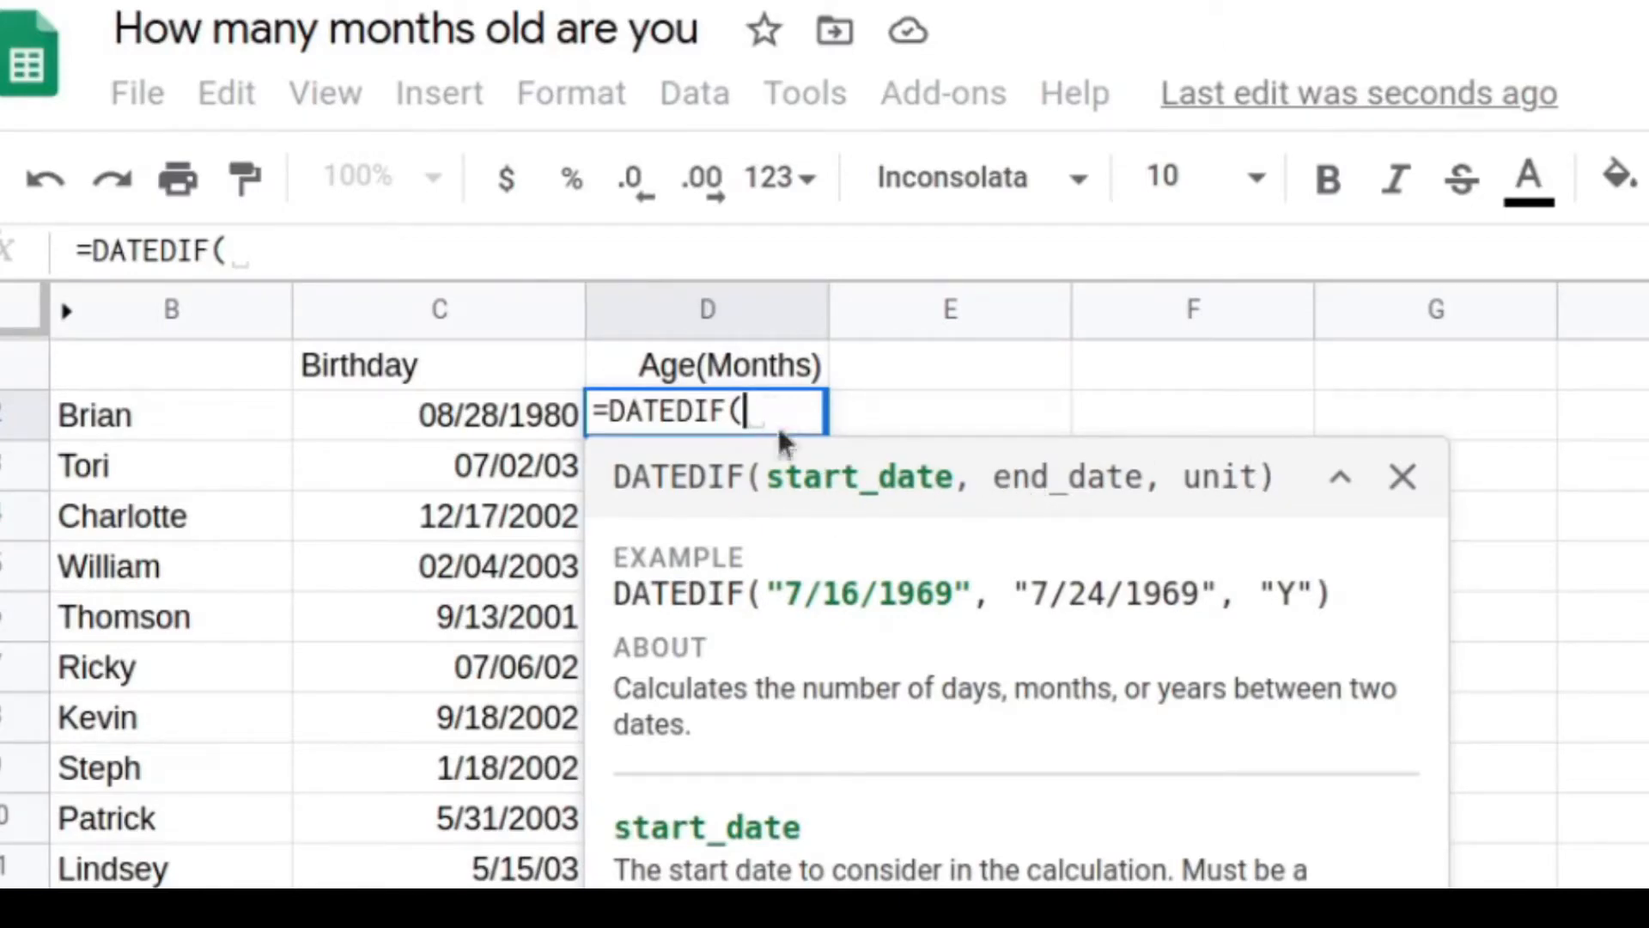
left_click(479, 409)
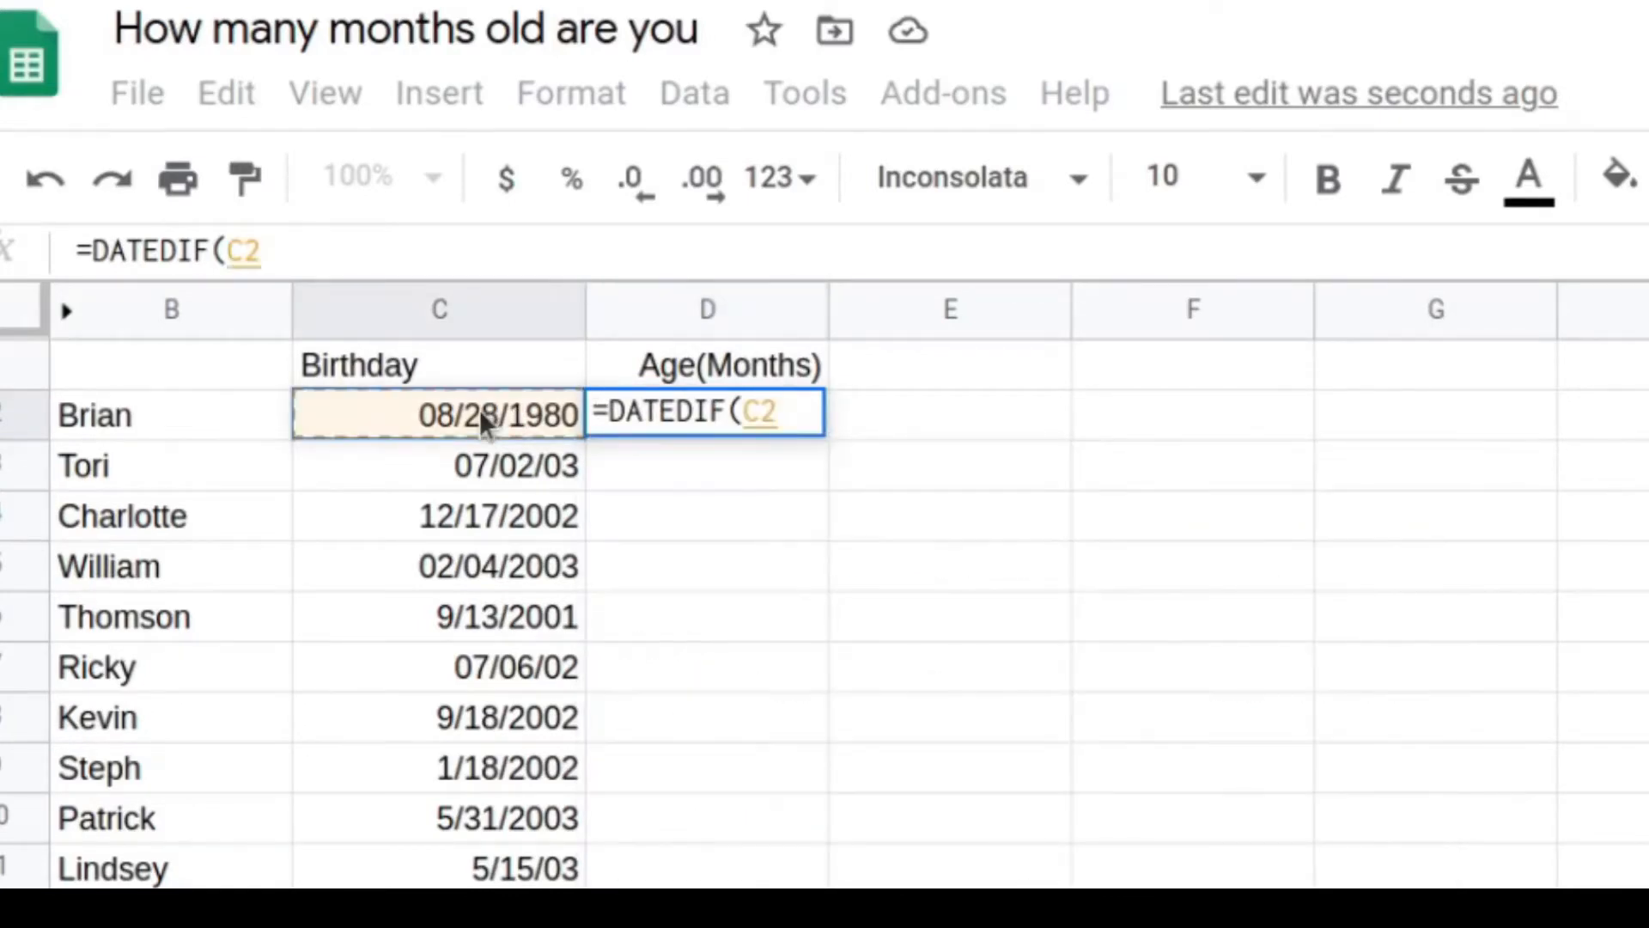
type(",T")
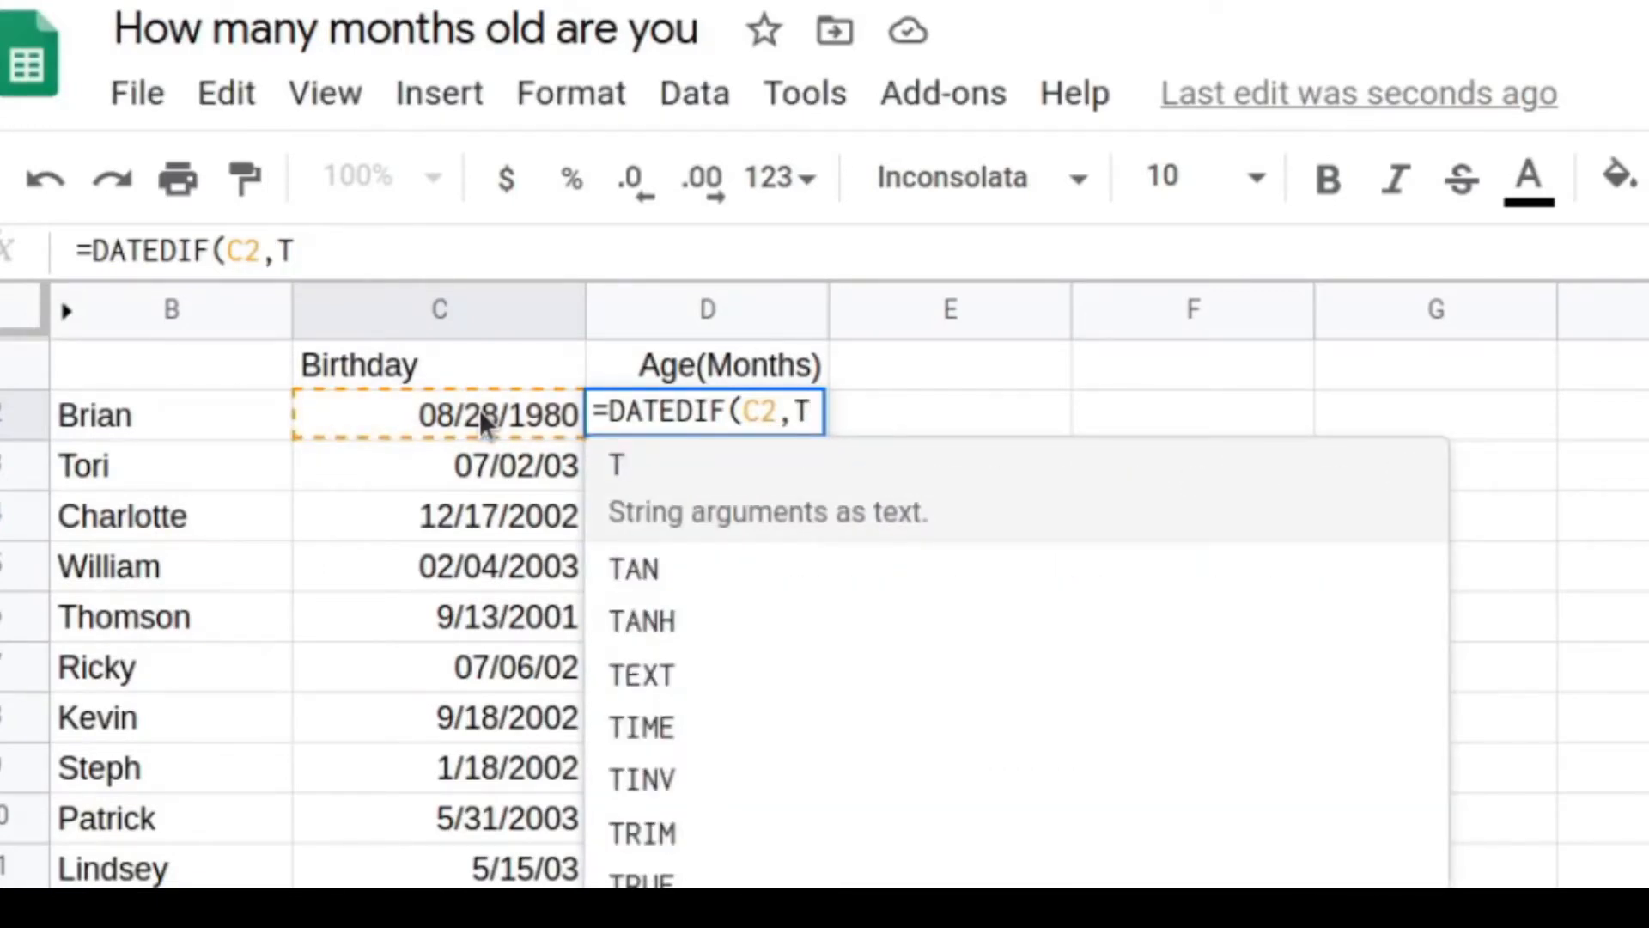
type("ODAT")
key("BackSpace")
type("Y")
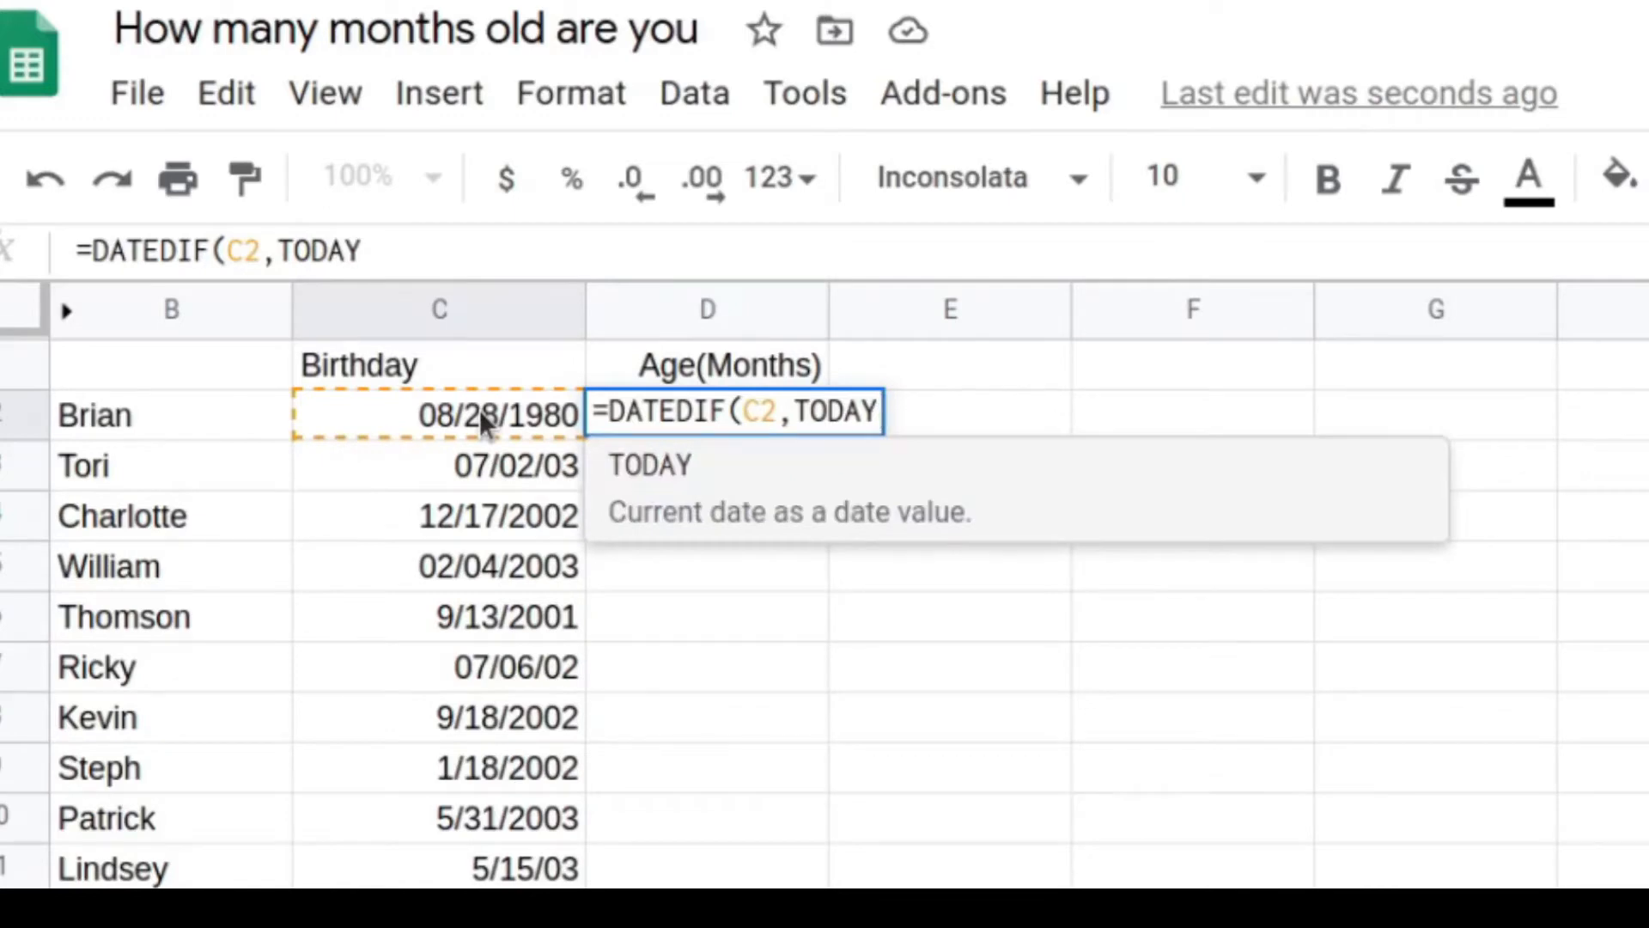
type("()")
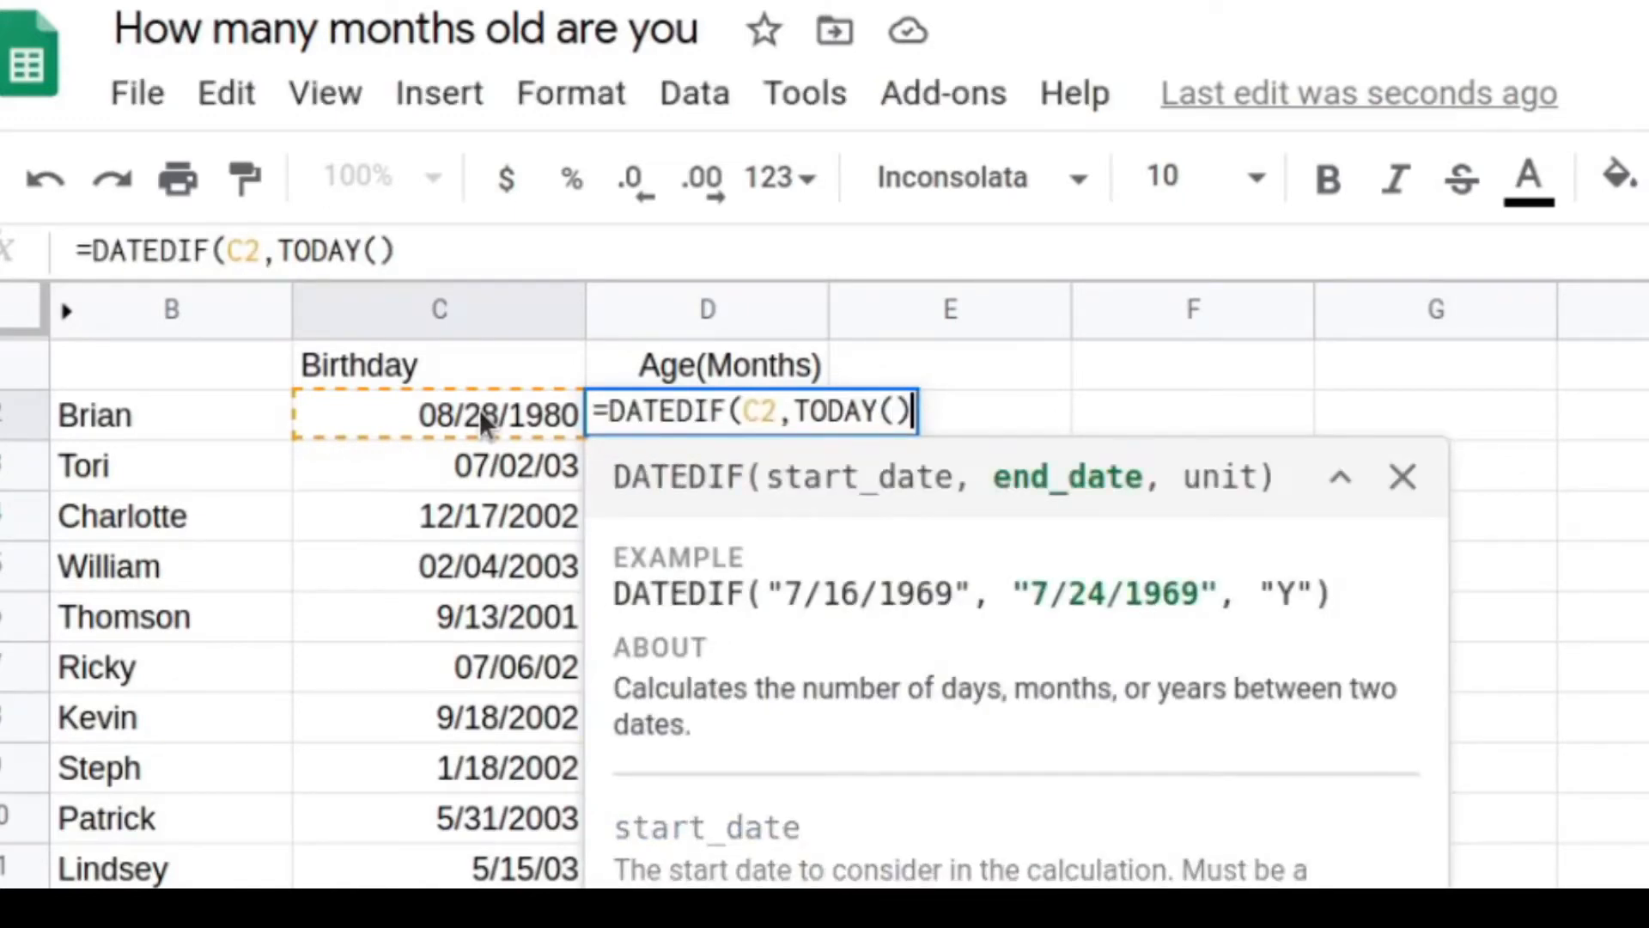
type(",\"")
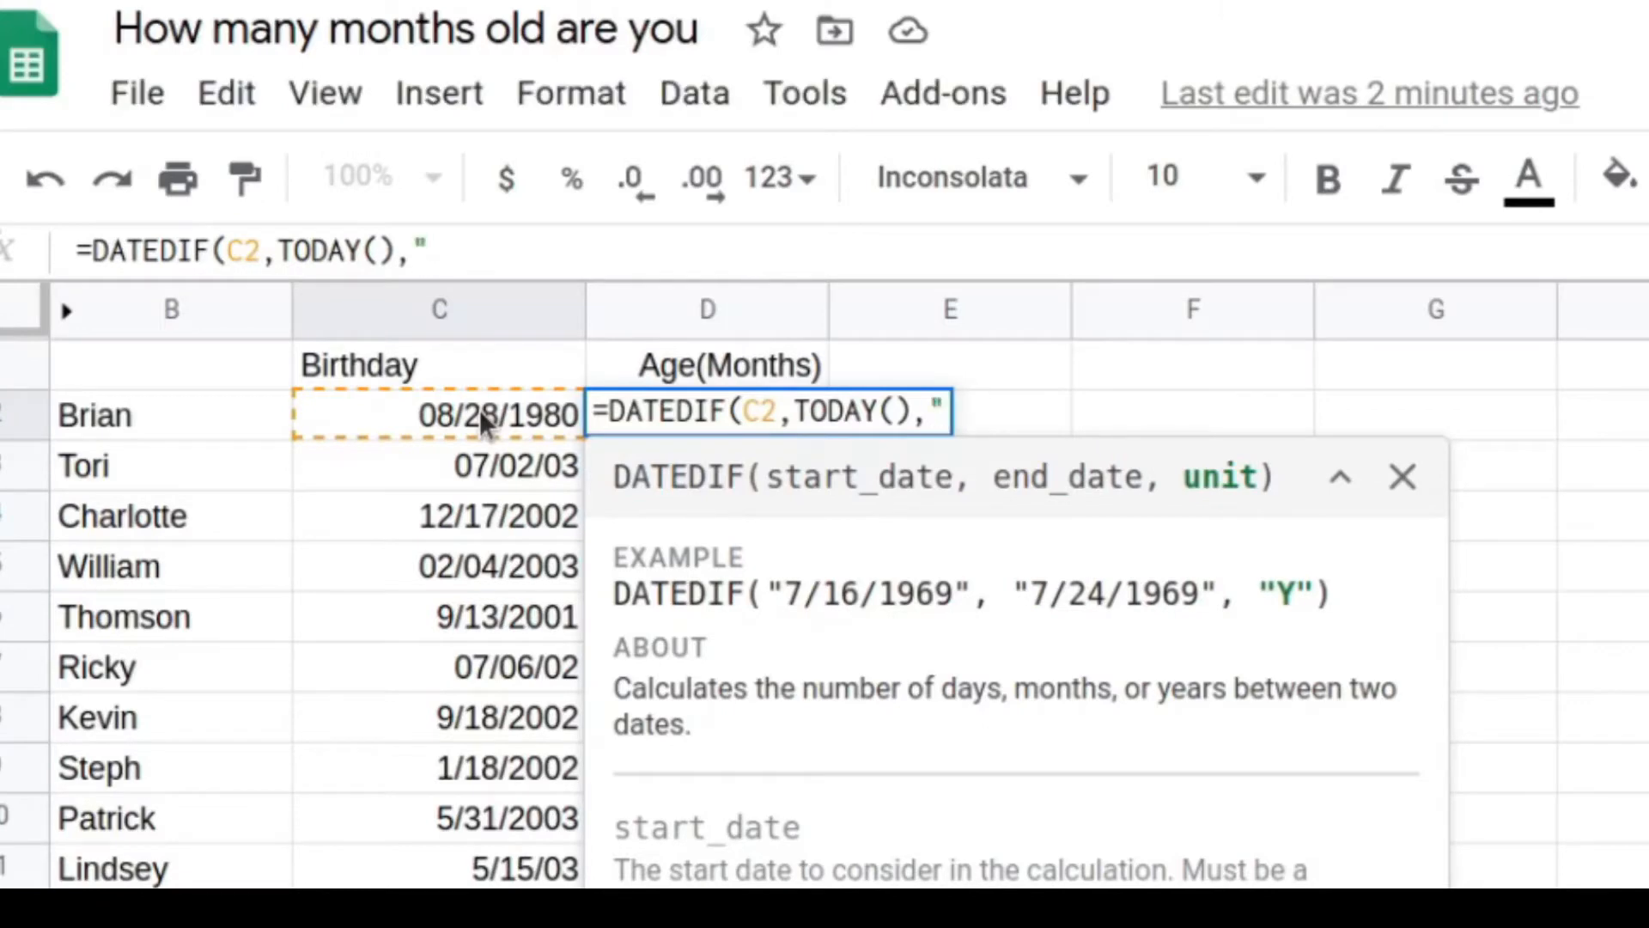
type("M\")")
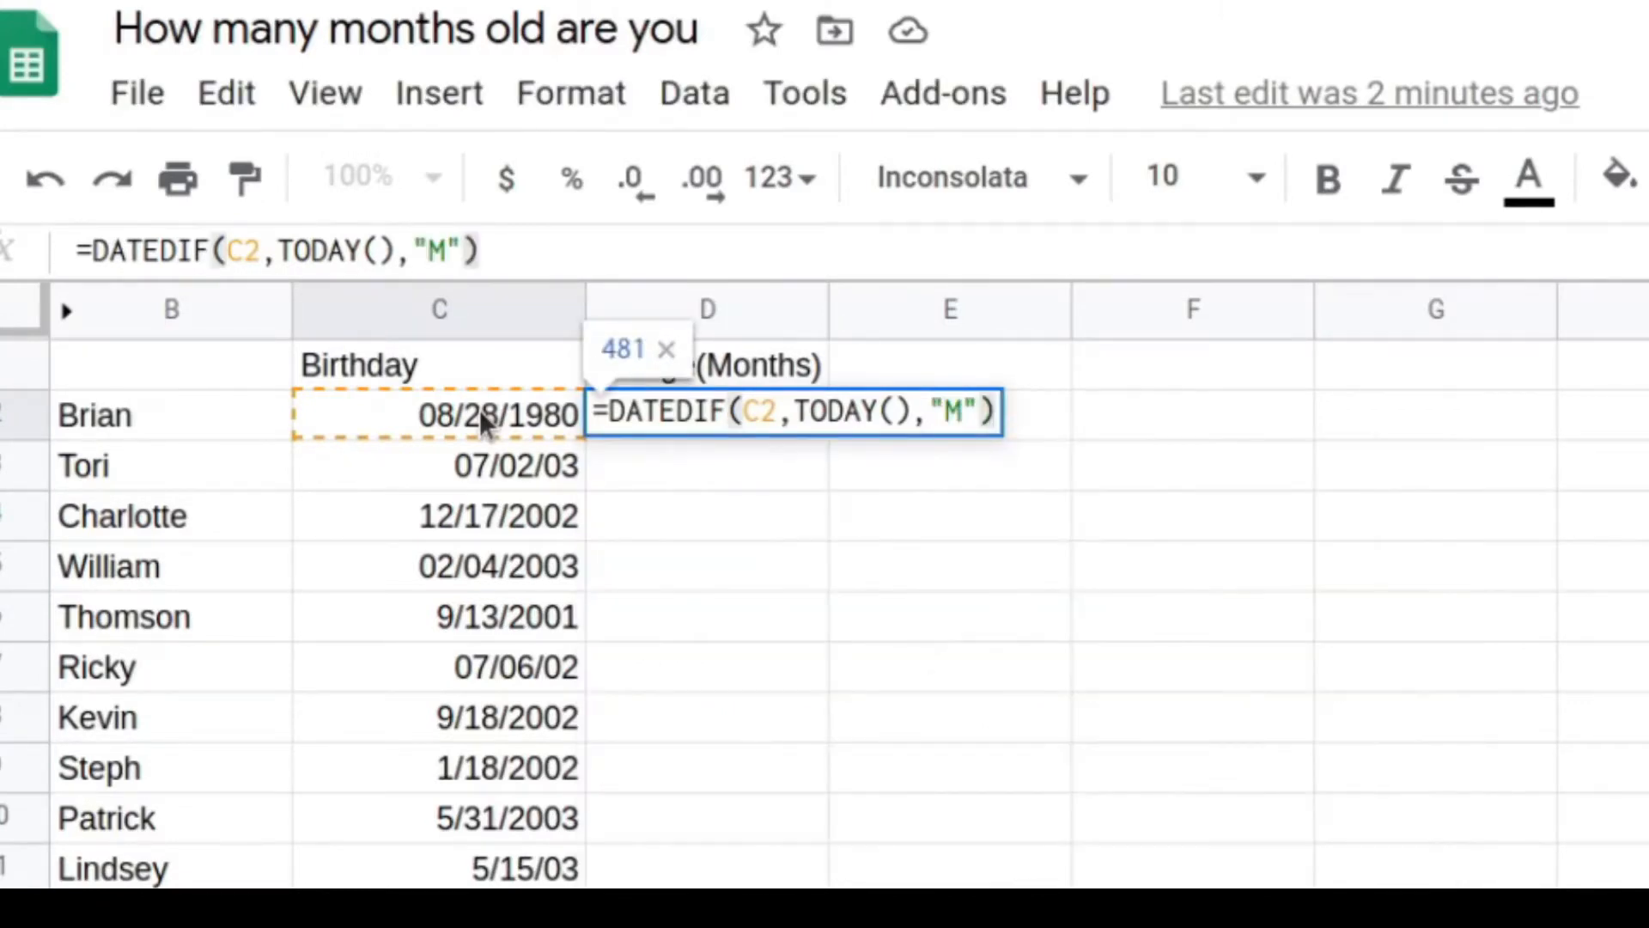
key("Return")
Fill the age formula from D2 down to D4
left_click(765, 435)
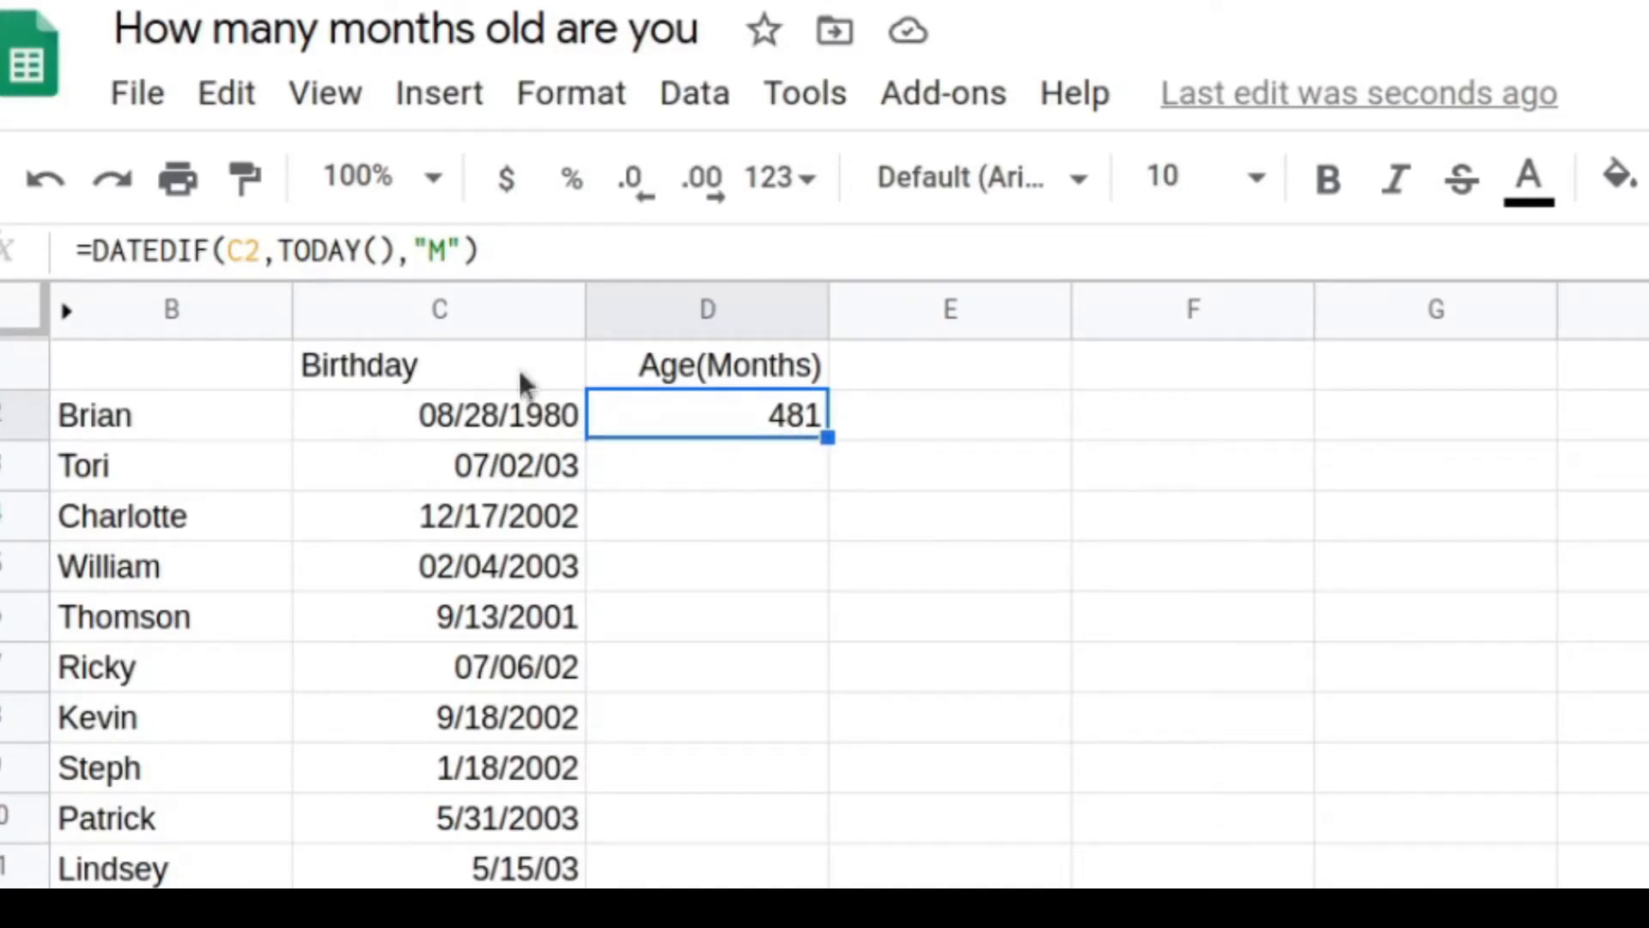
left_click(684, 479)
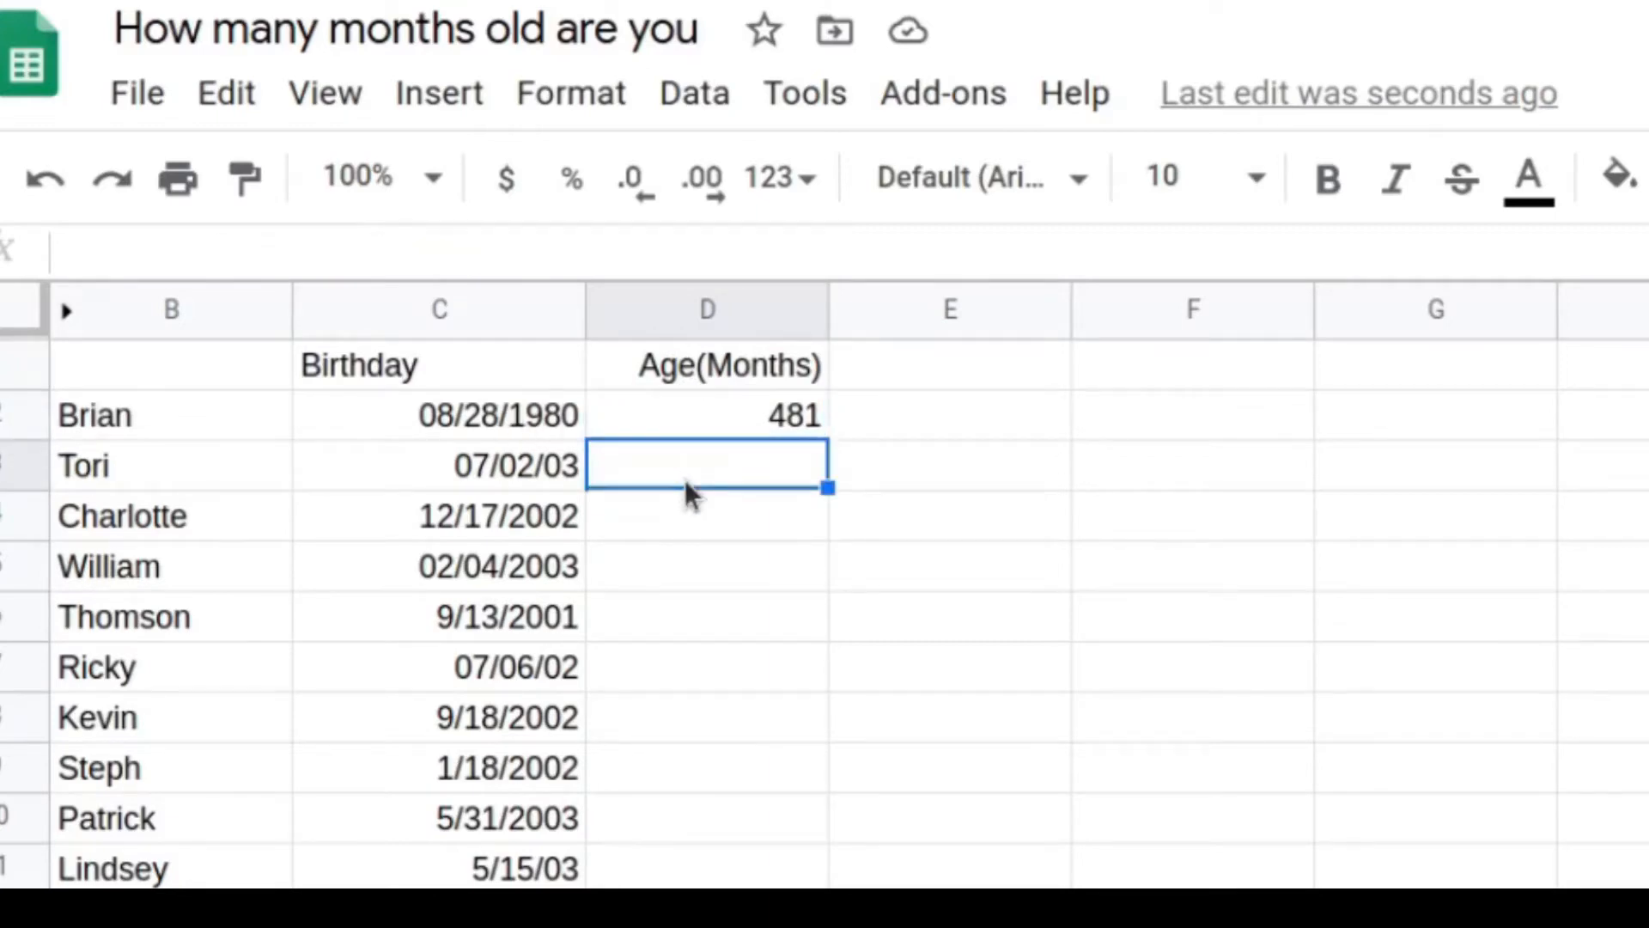
left_click(684, 514)
left_click(684, 605)
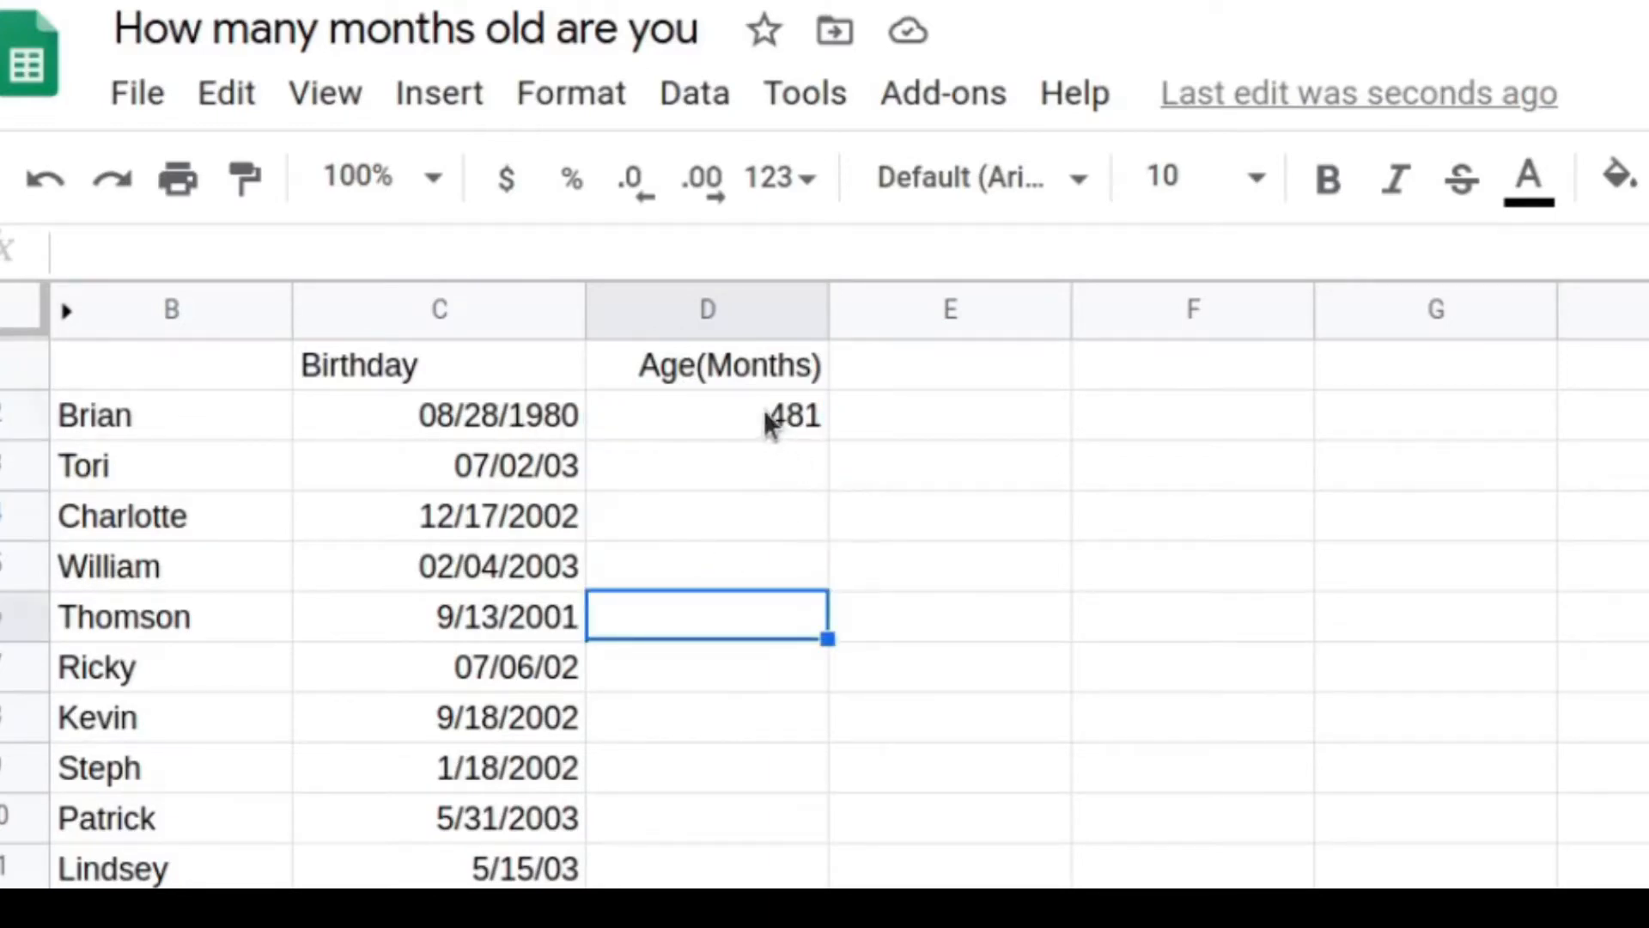
left_click(768, 420)
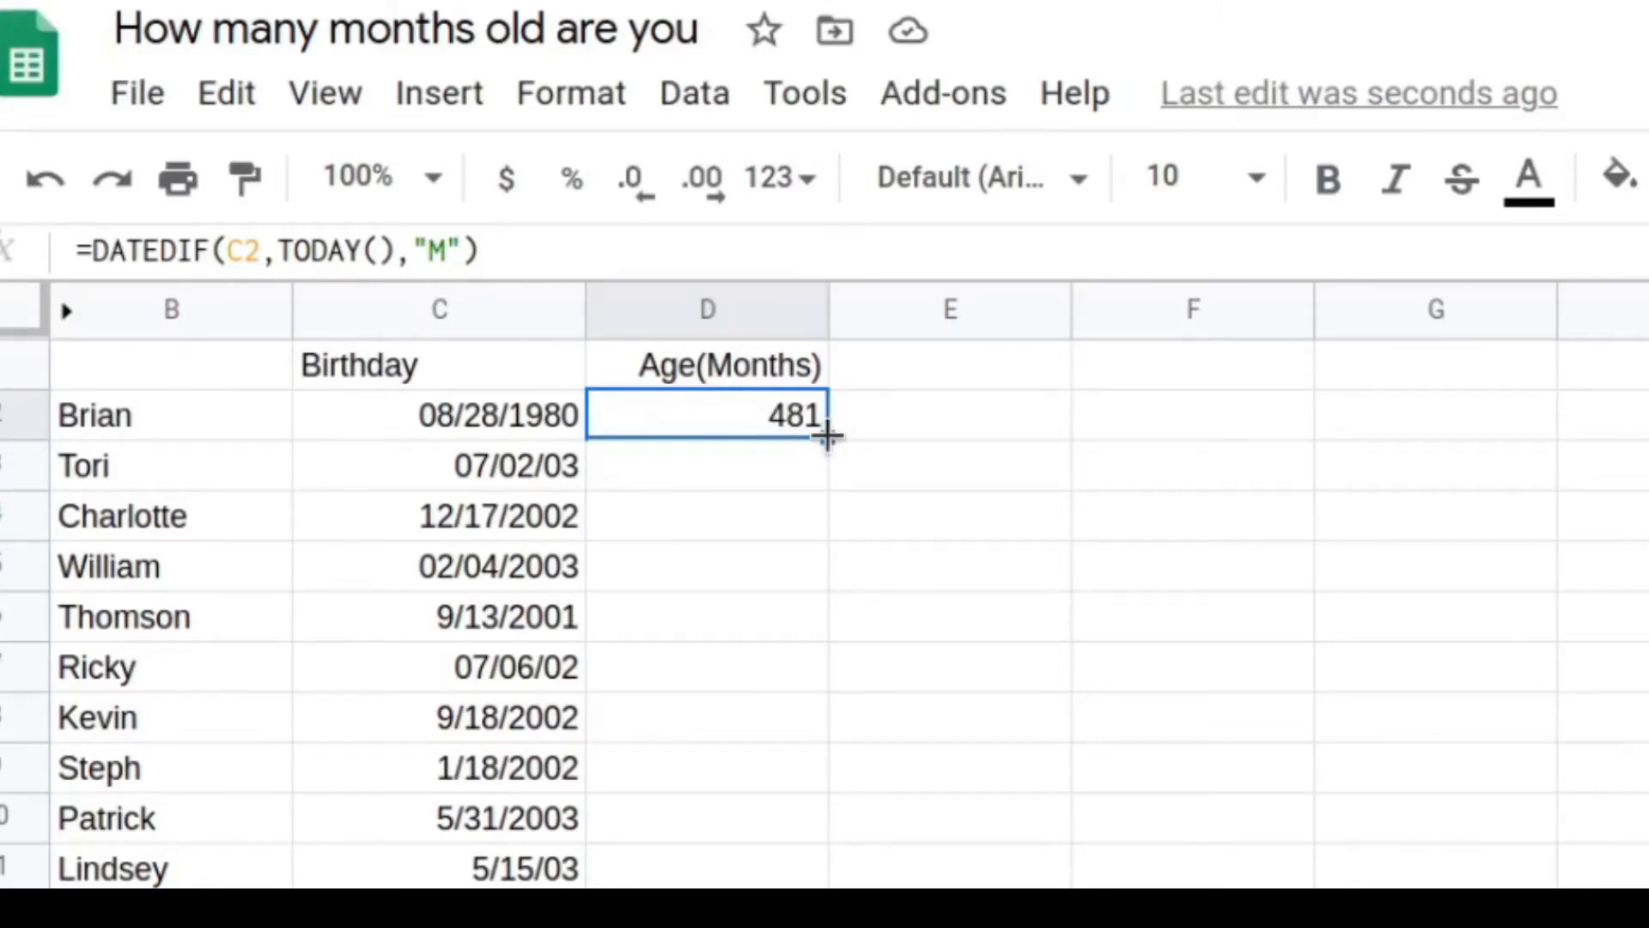
left_click_drag(827, 436, 835, 530)
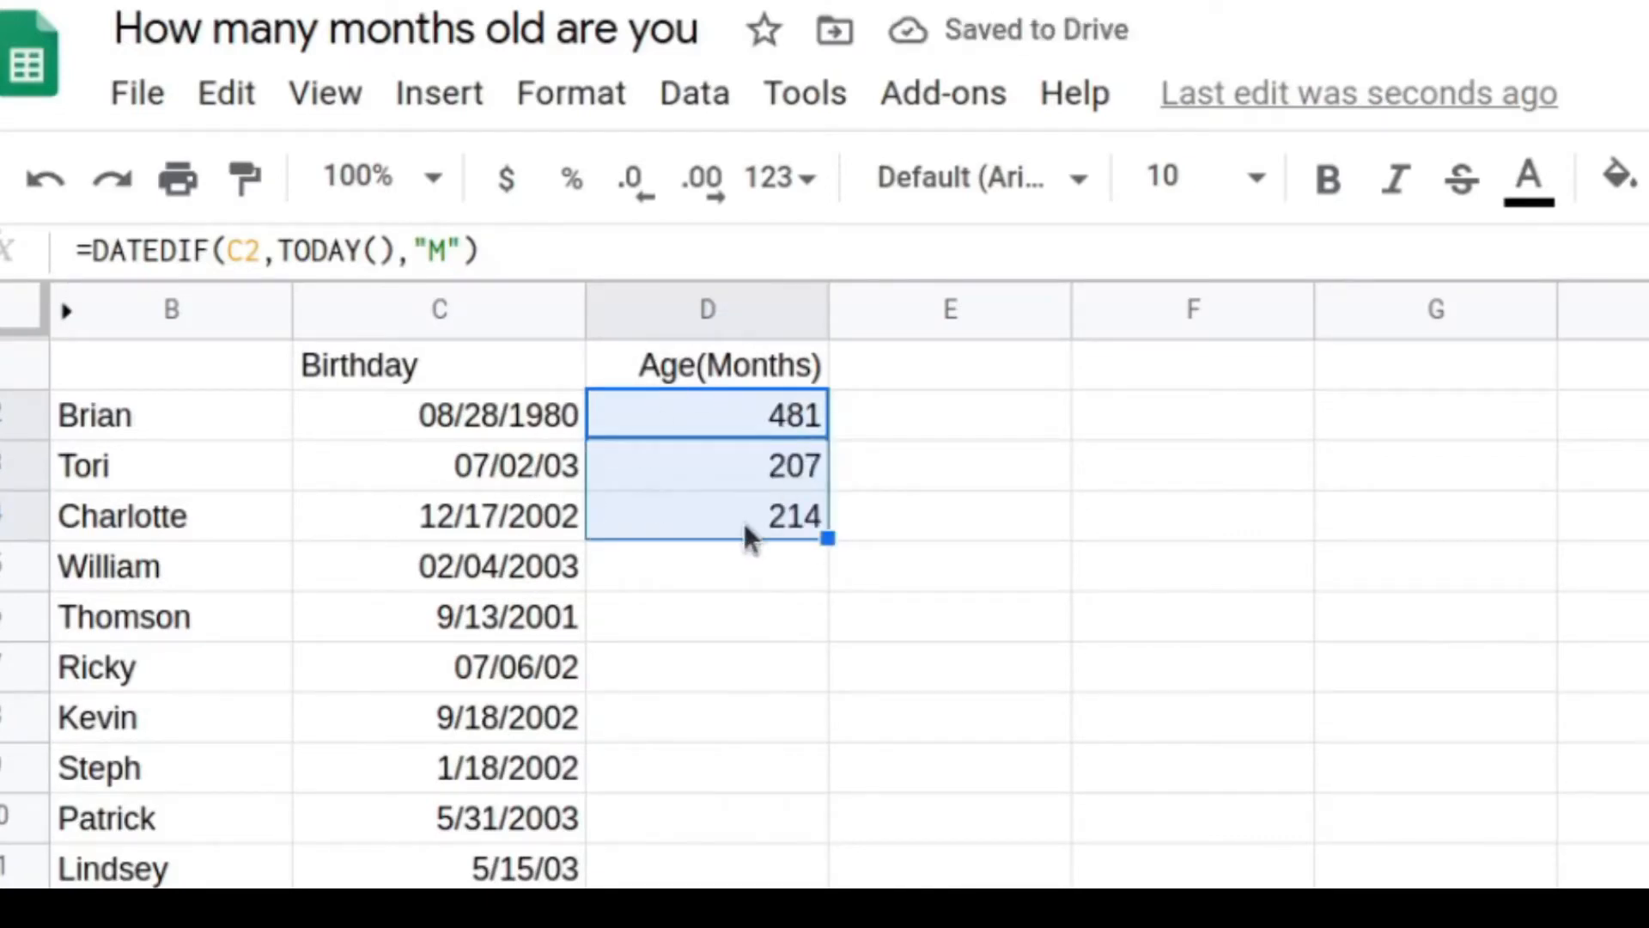
Review the copied formulas in D2 to D4, and fill the D4 formula down the remaining rows of the Age(Months) column
left_click(758, 468)
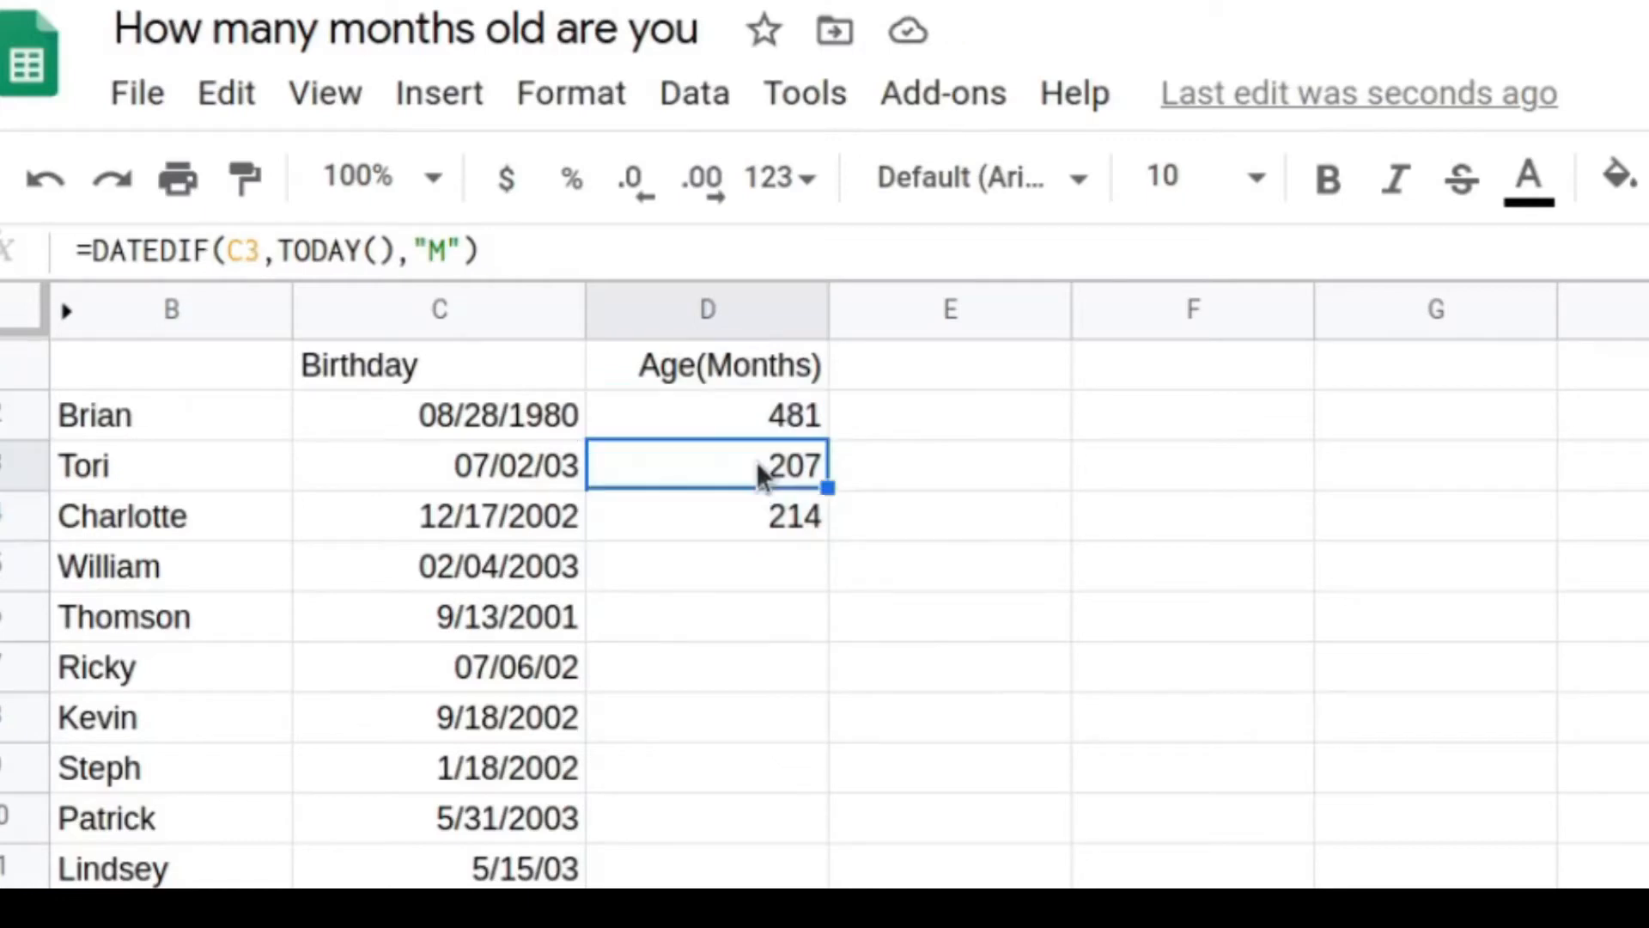
left_click(756, 414)
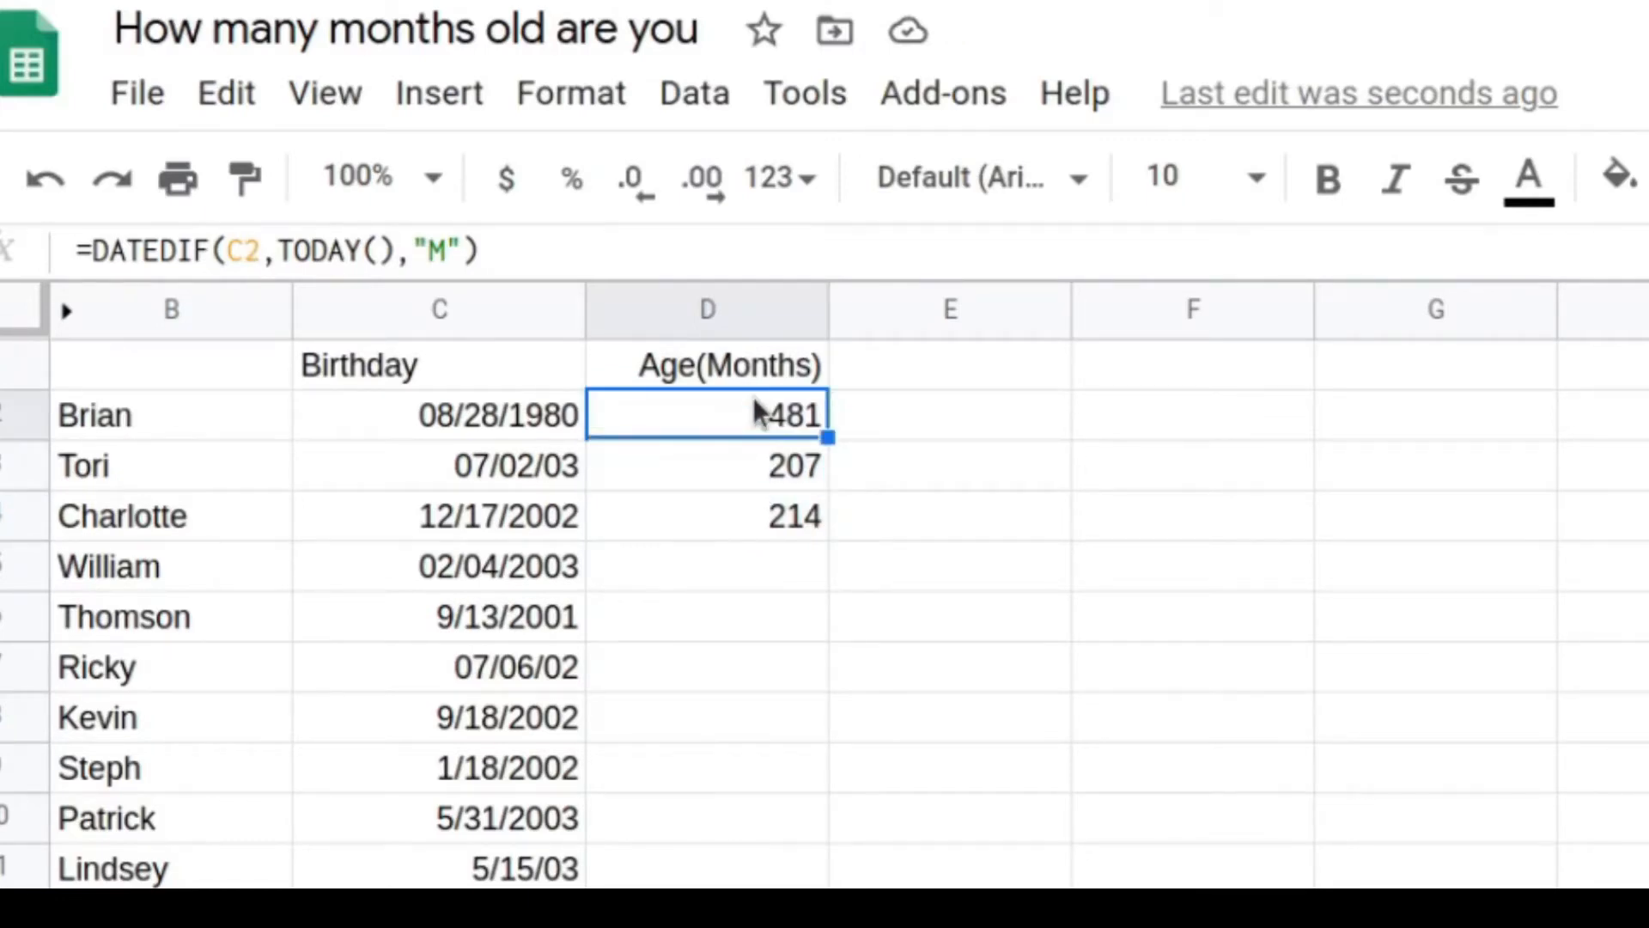
left_click(755, 474)
left_click(748, 532)
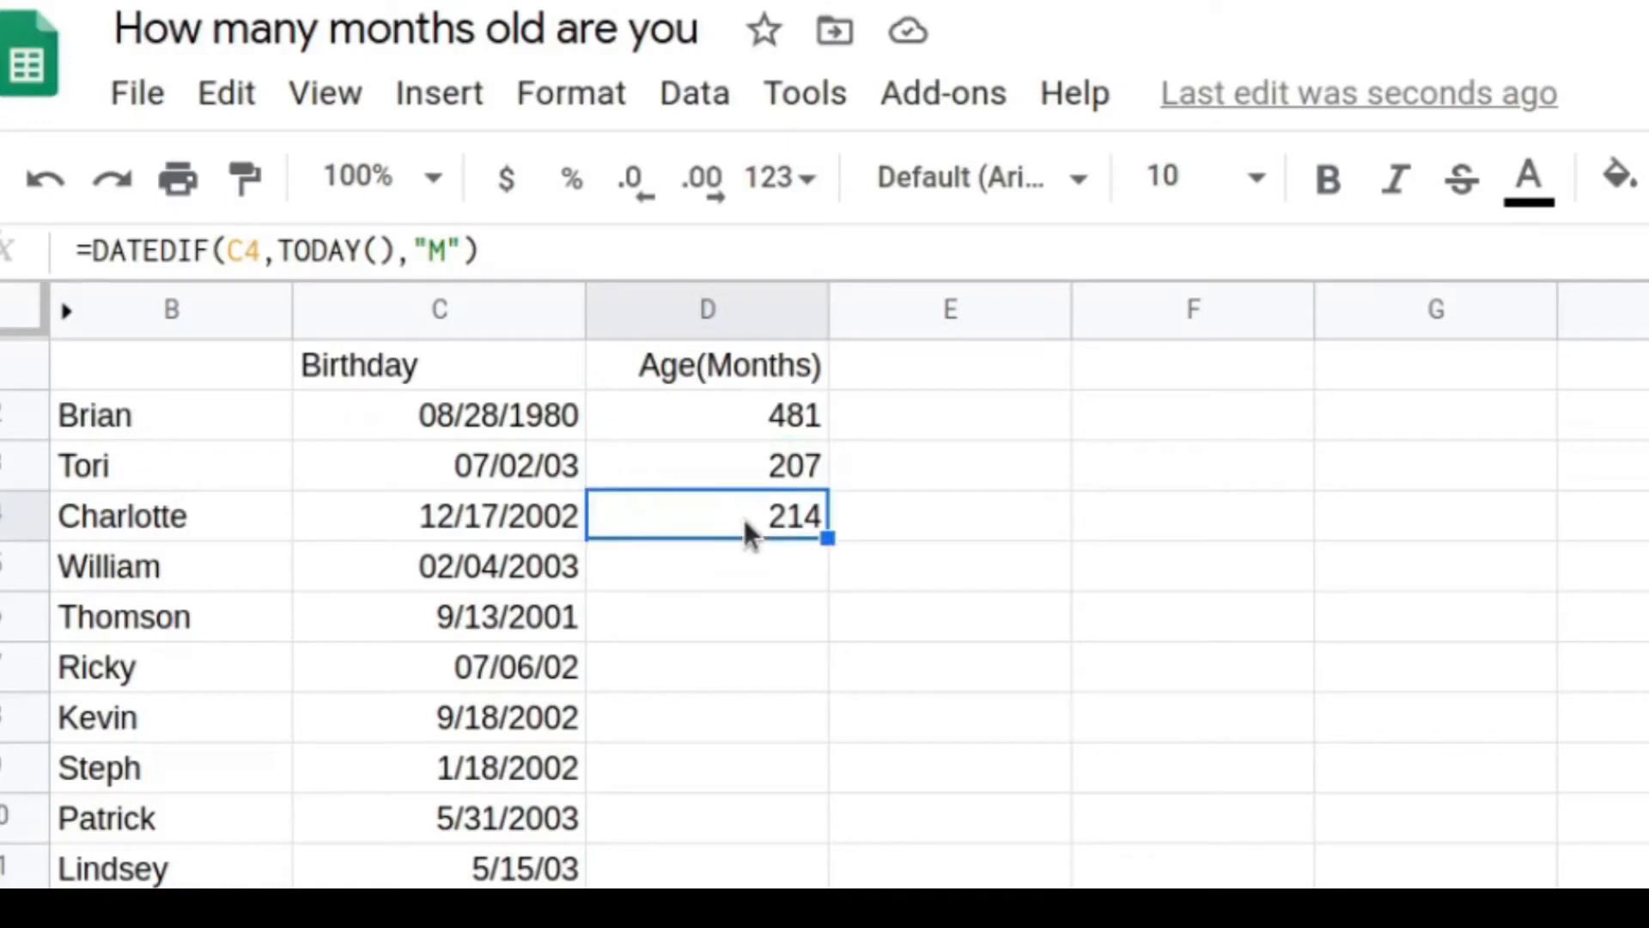
left_click_drag(827, 539, 816, 867)
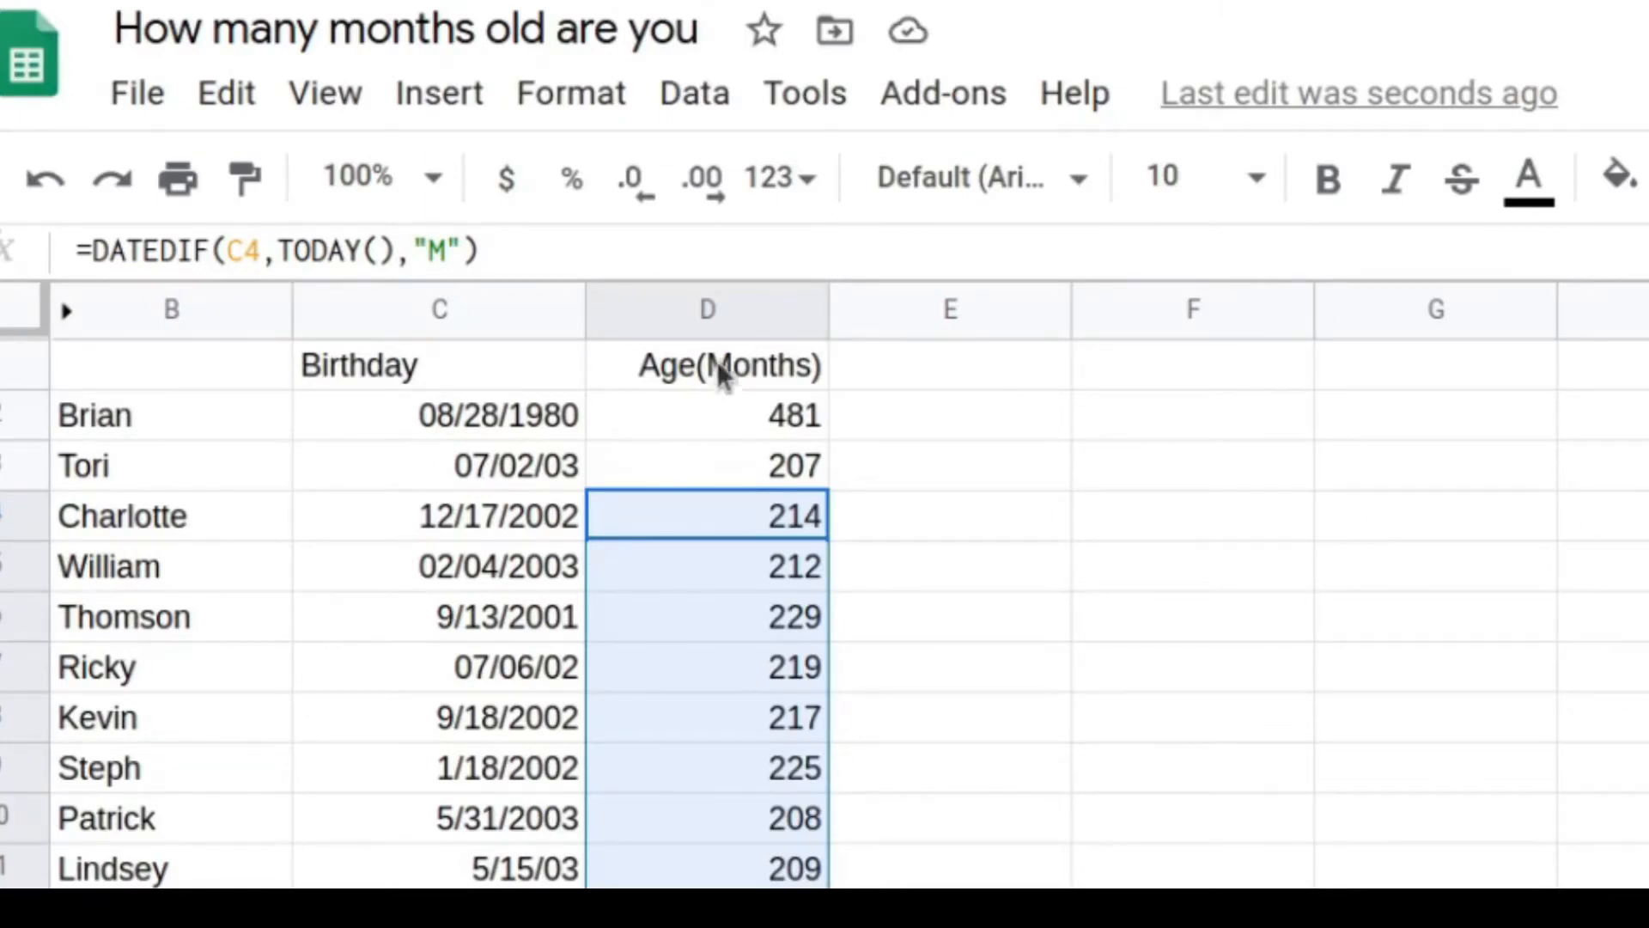
Change the DATEDIF unit in the D2 formula to "D" for an age in days
key("Up")
key("Up")
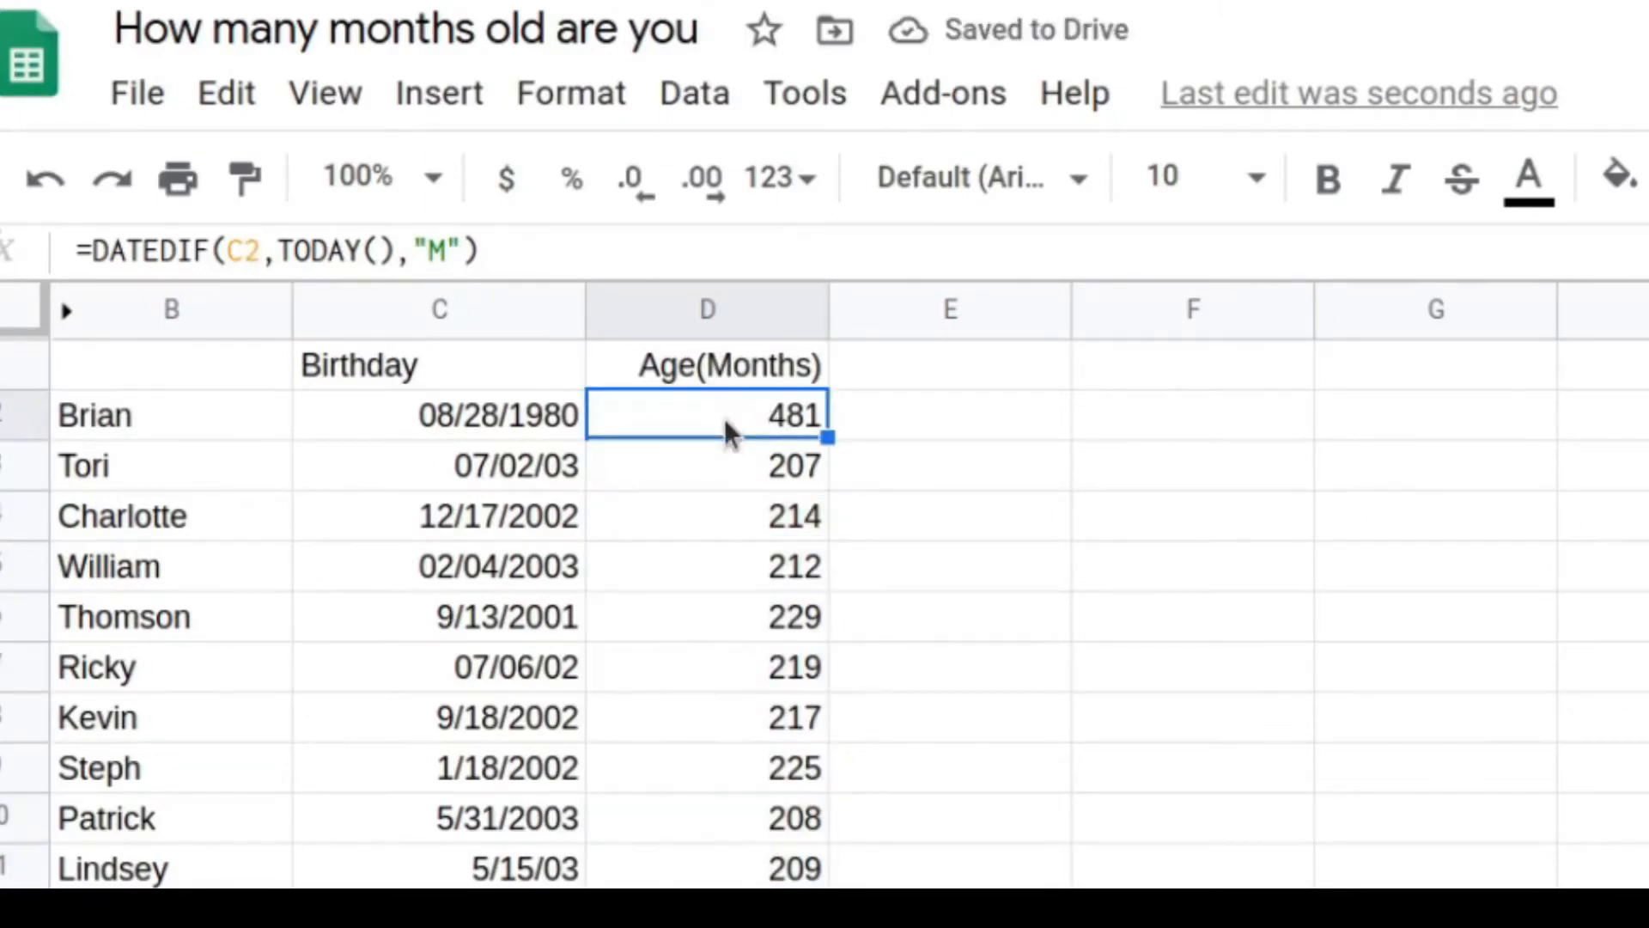
left_click(448, 248)
key("BackSpace")
type("D")
key("Return")
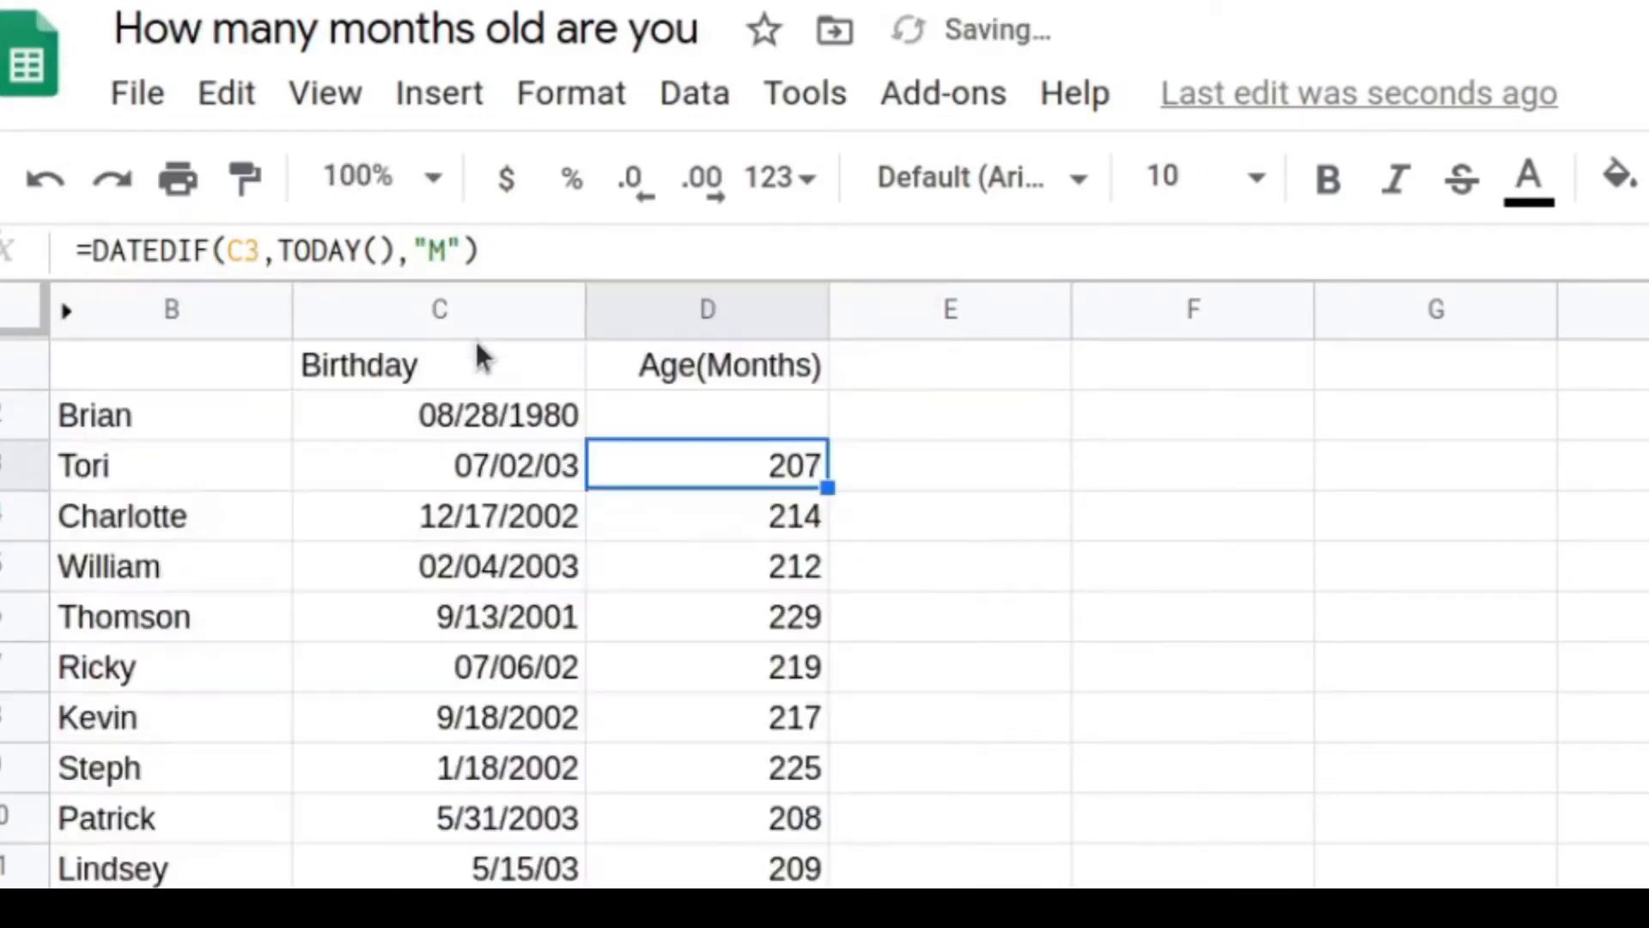
Try filling the day-based formula from D2 down to D10, and undo both the fill and the unit change
left_click(761, 414)
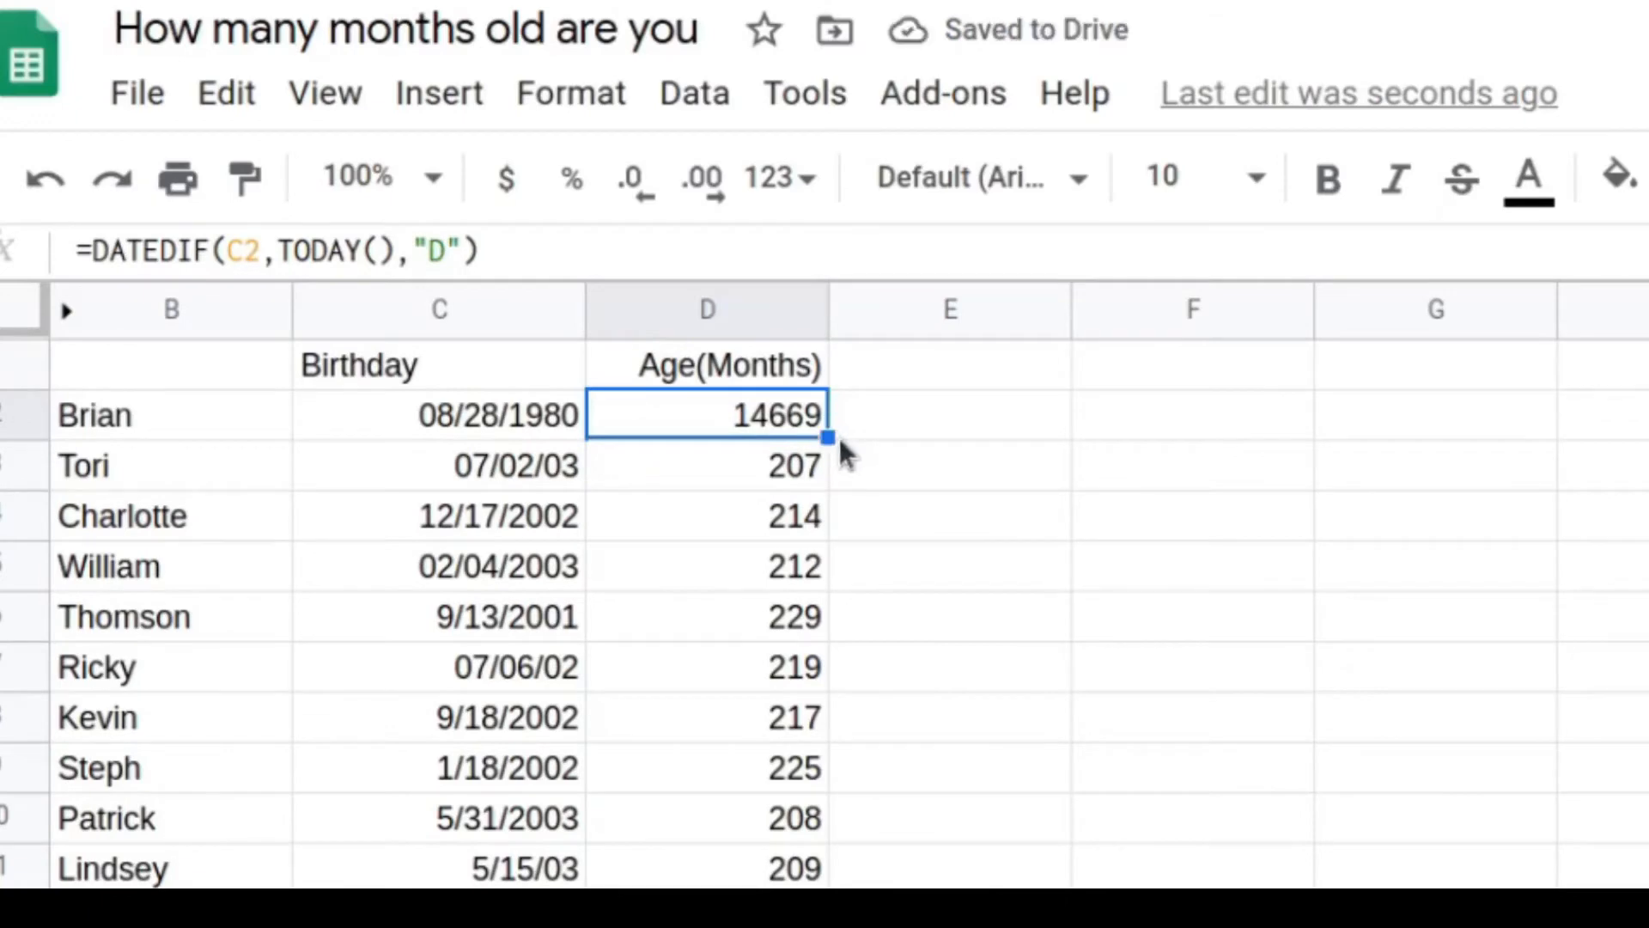
left_click_drag(825, 435, 786, 812)
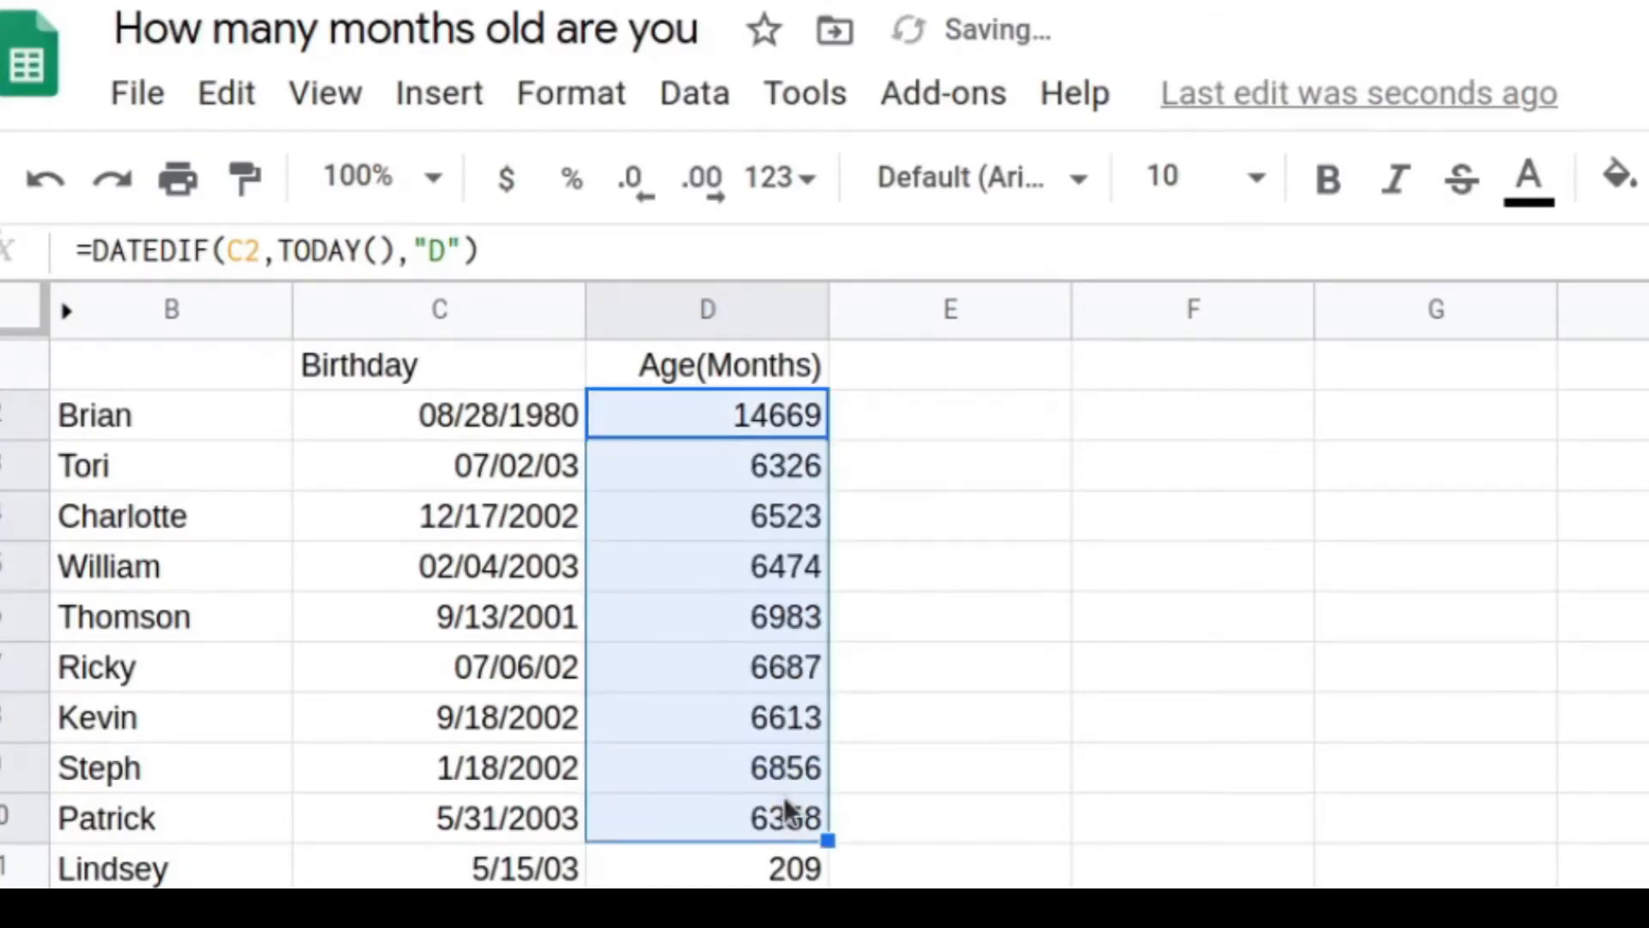
key("ctrl+z")
key("ctrl+z")
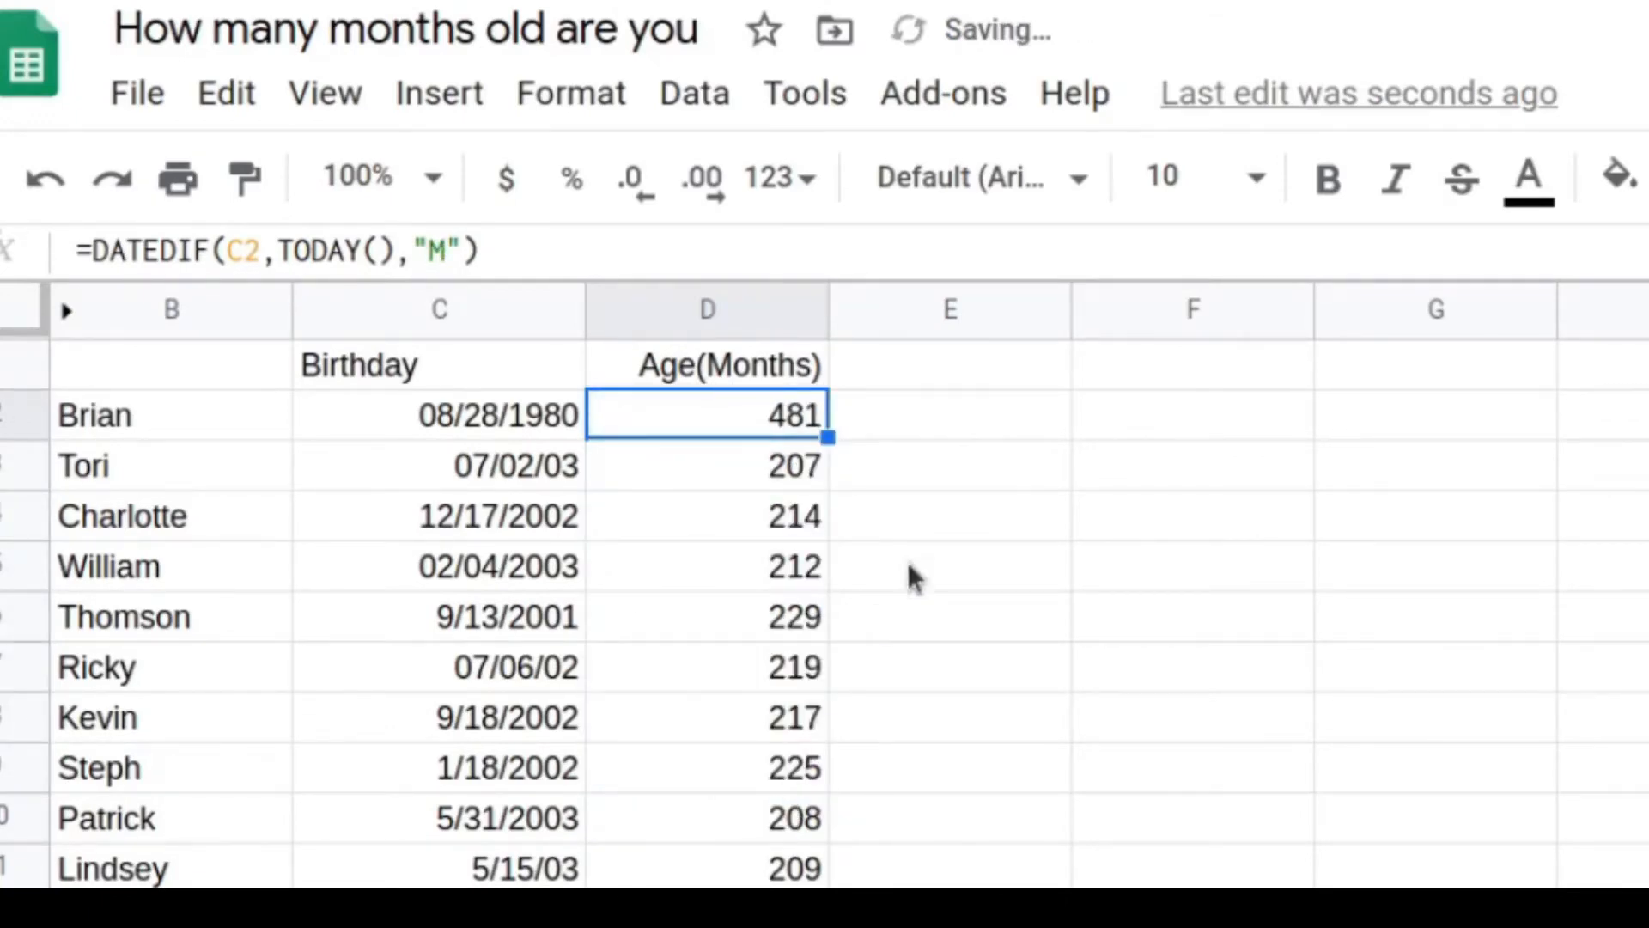
Check the ages further down the list and select the entire Age(Months) column
scroll(745, 874, "down", 4)
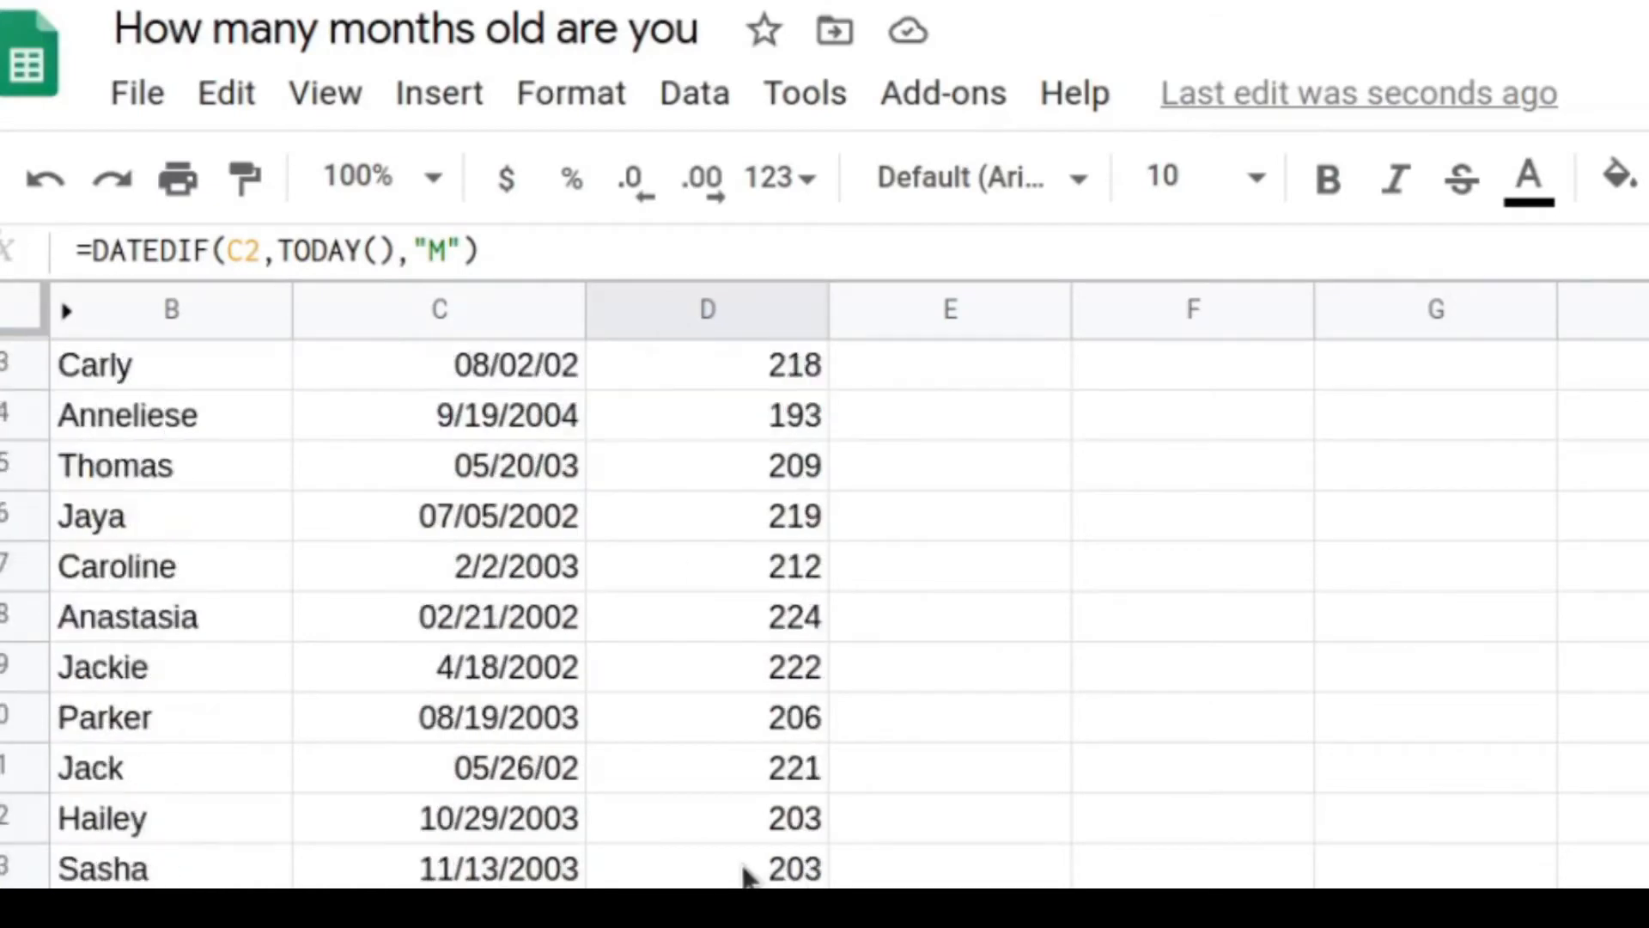
scroll(745, 875, "up", 4)
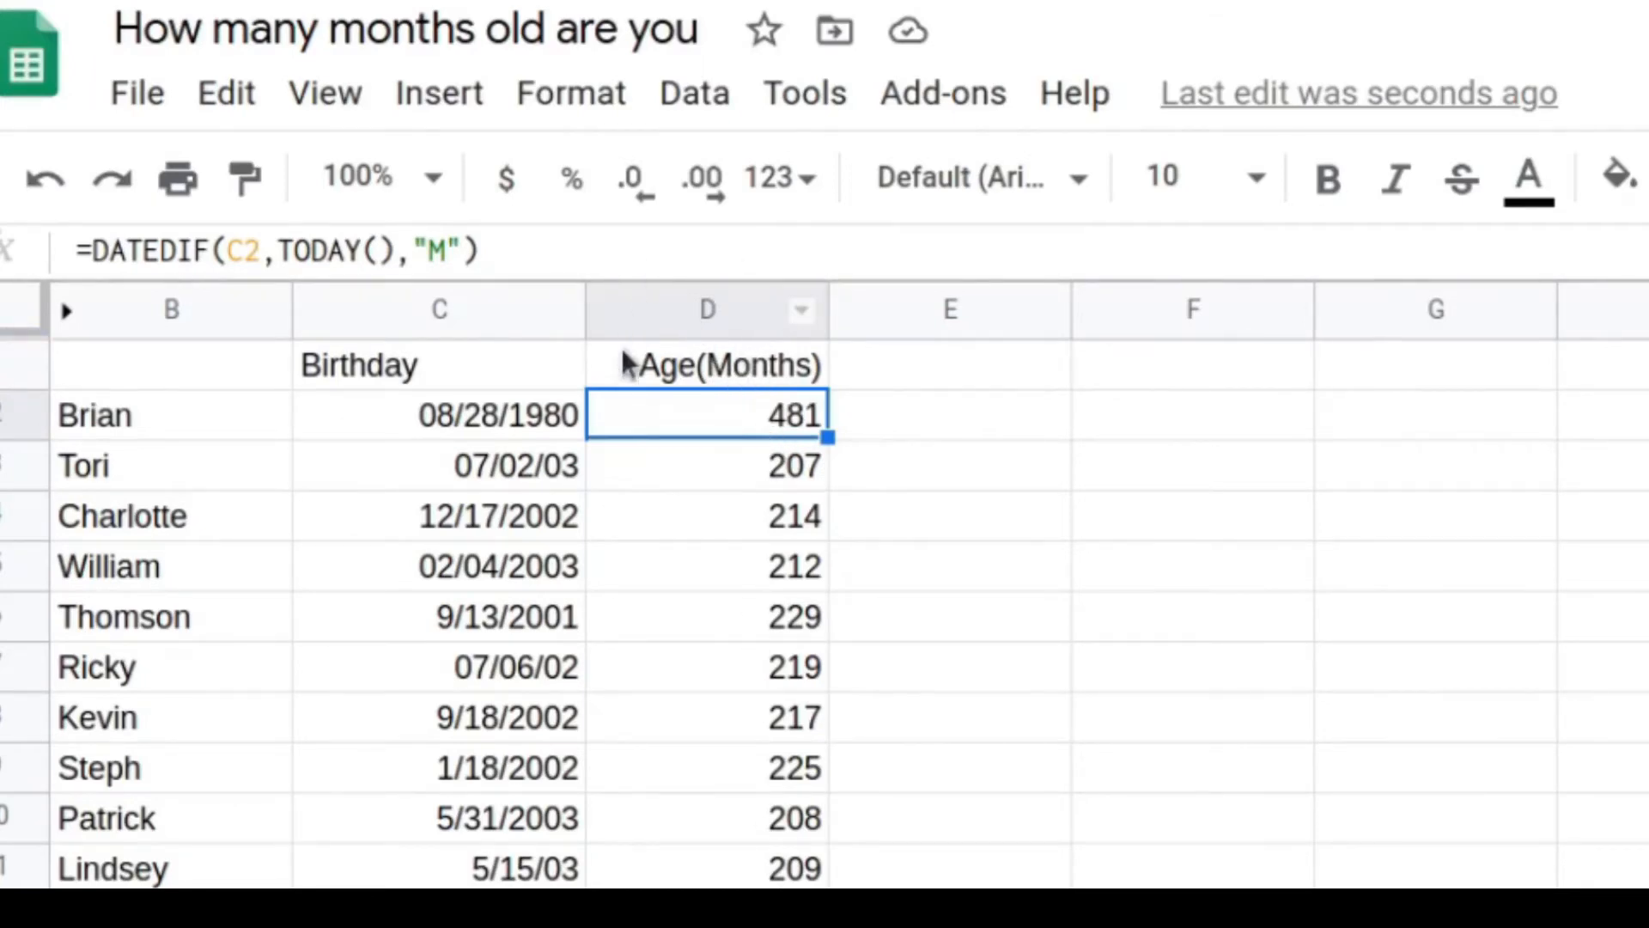
left_click(703, 302)
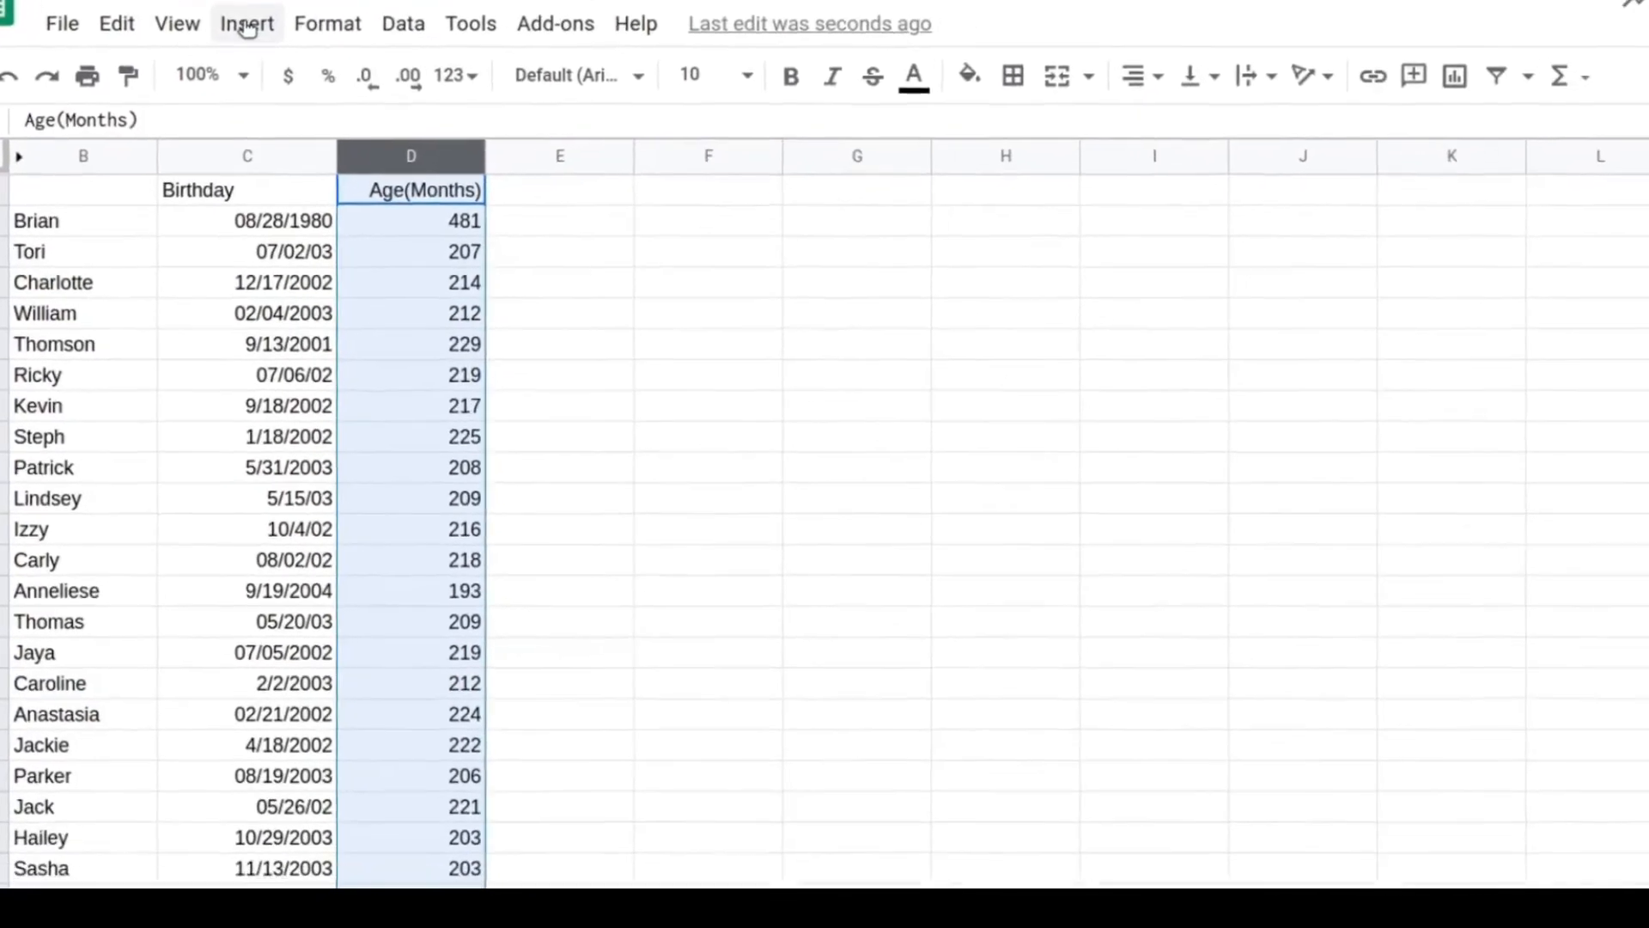
Try inserting a chart of the selected ages and moving it beside the data, and undo the move and the insertion
left_click(308, 46)
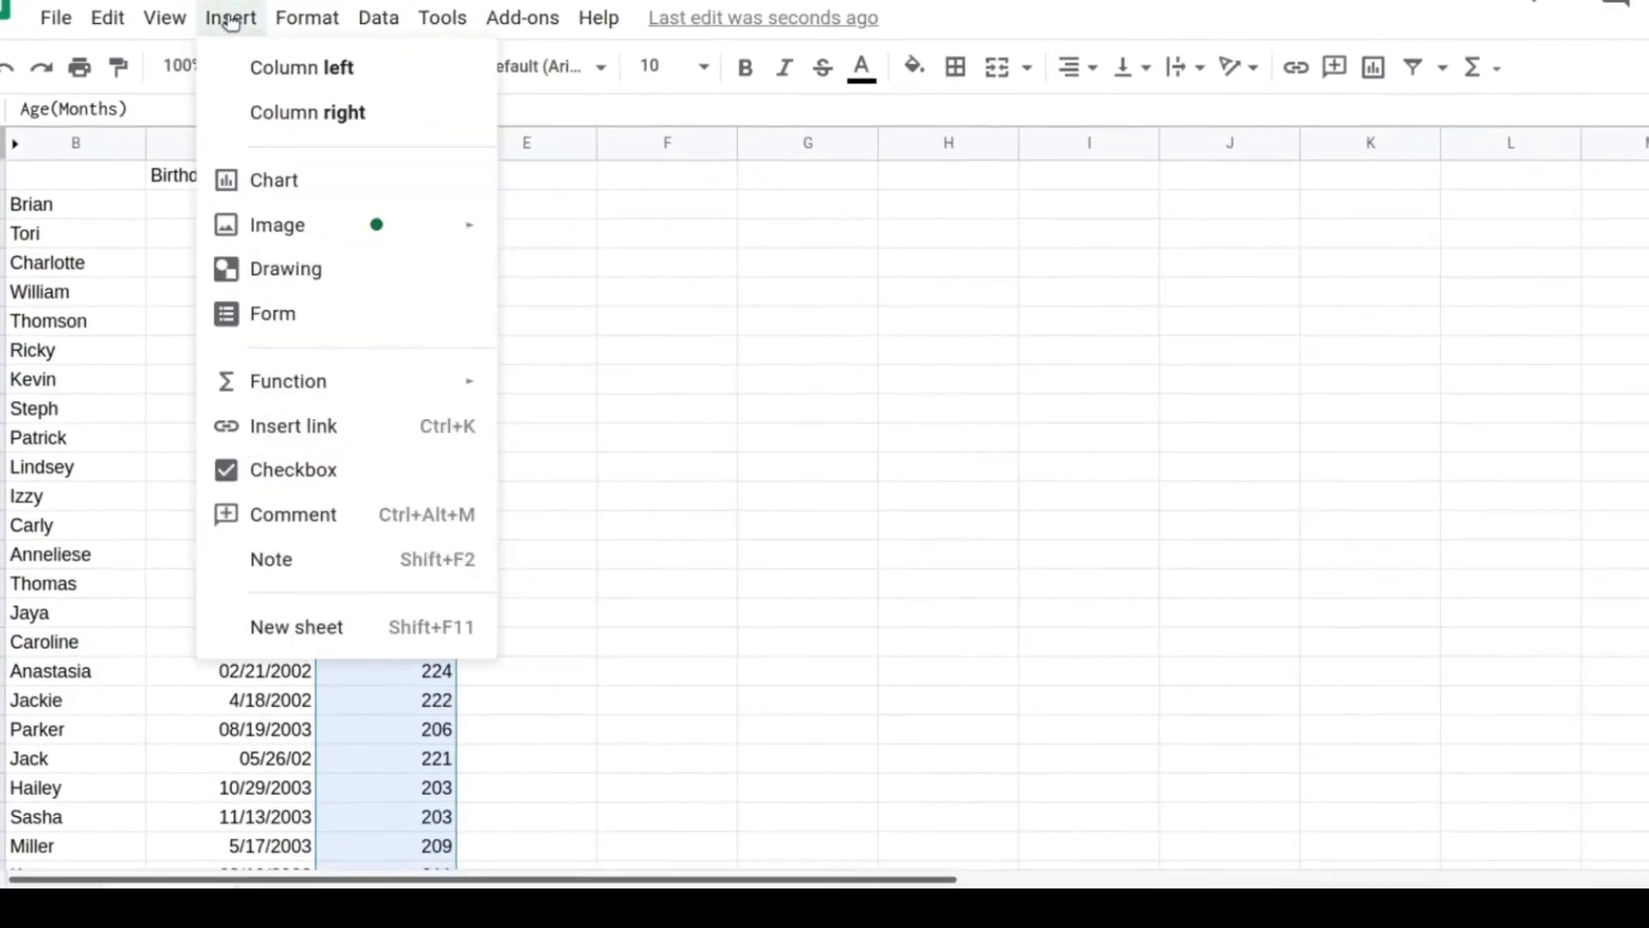
left_click(282, 182)
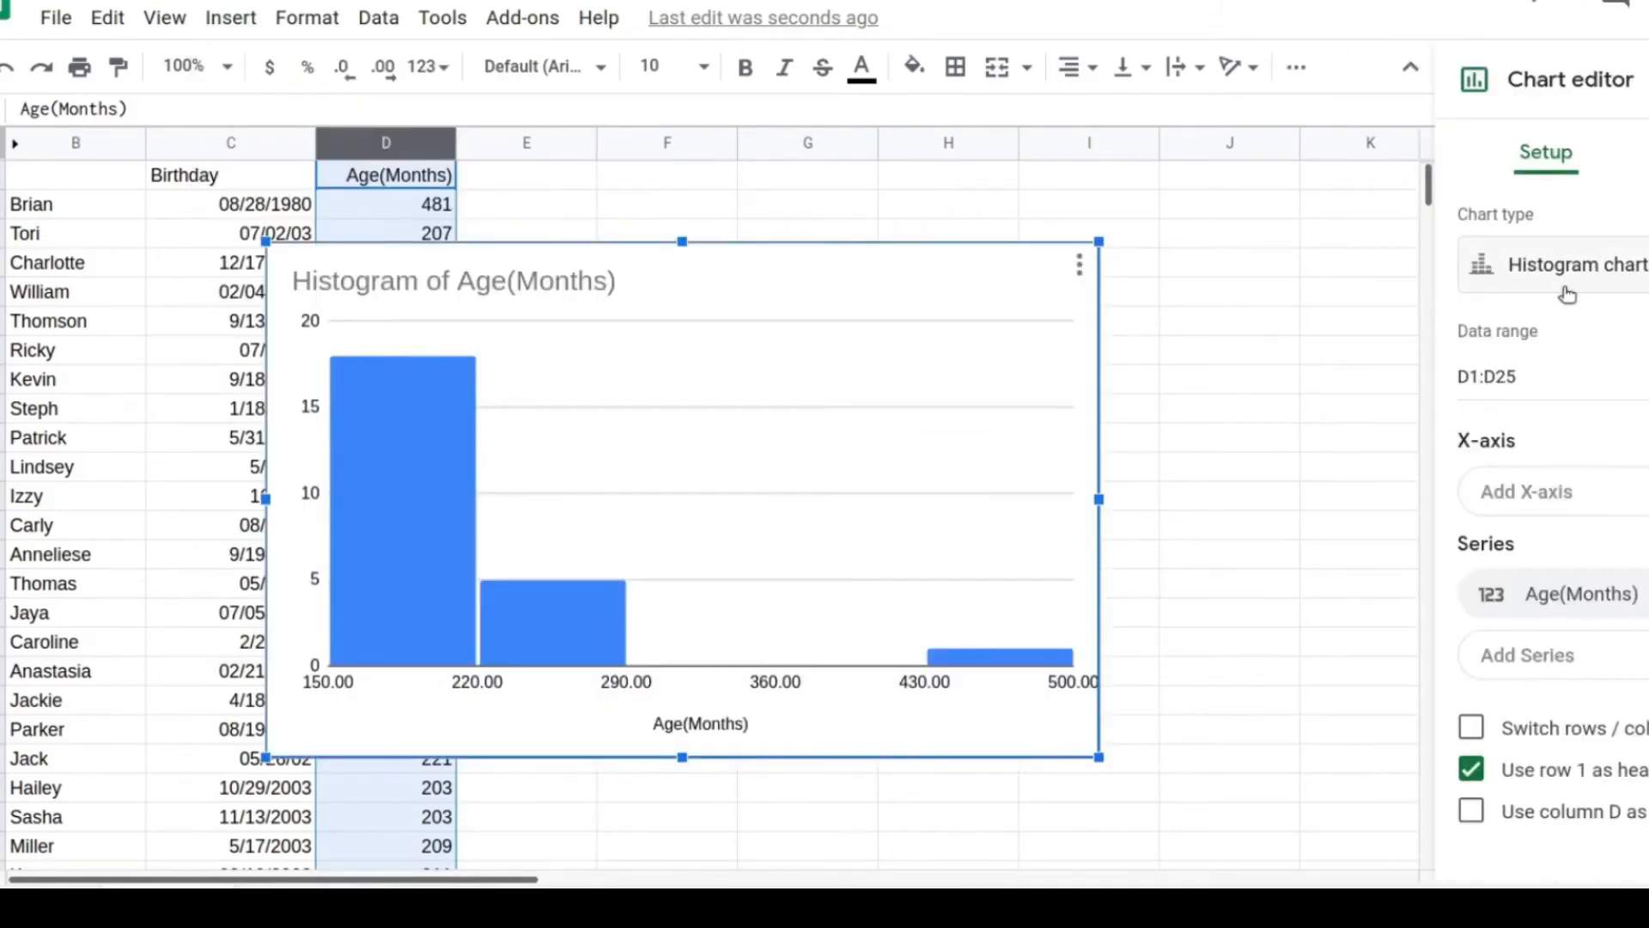
left_click_drag(928, 294, 1182, 248)
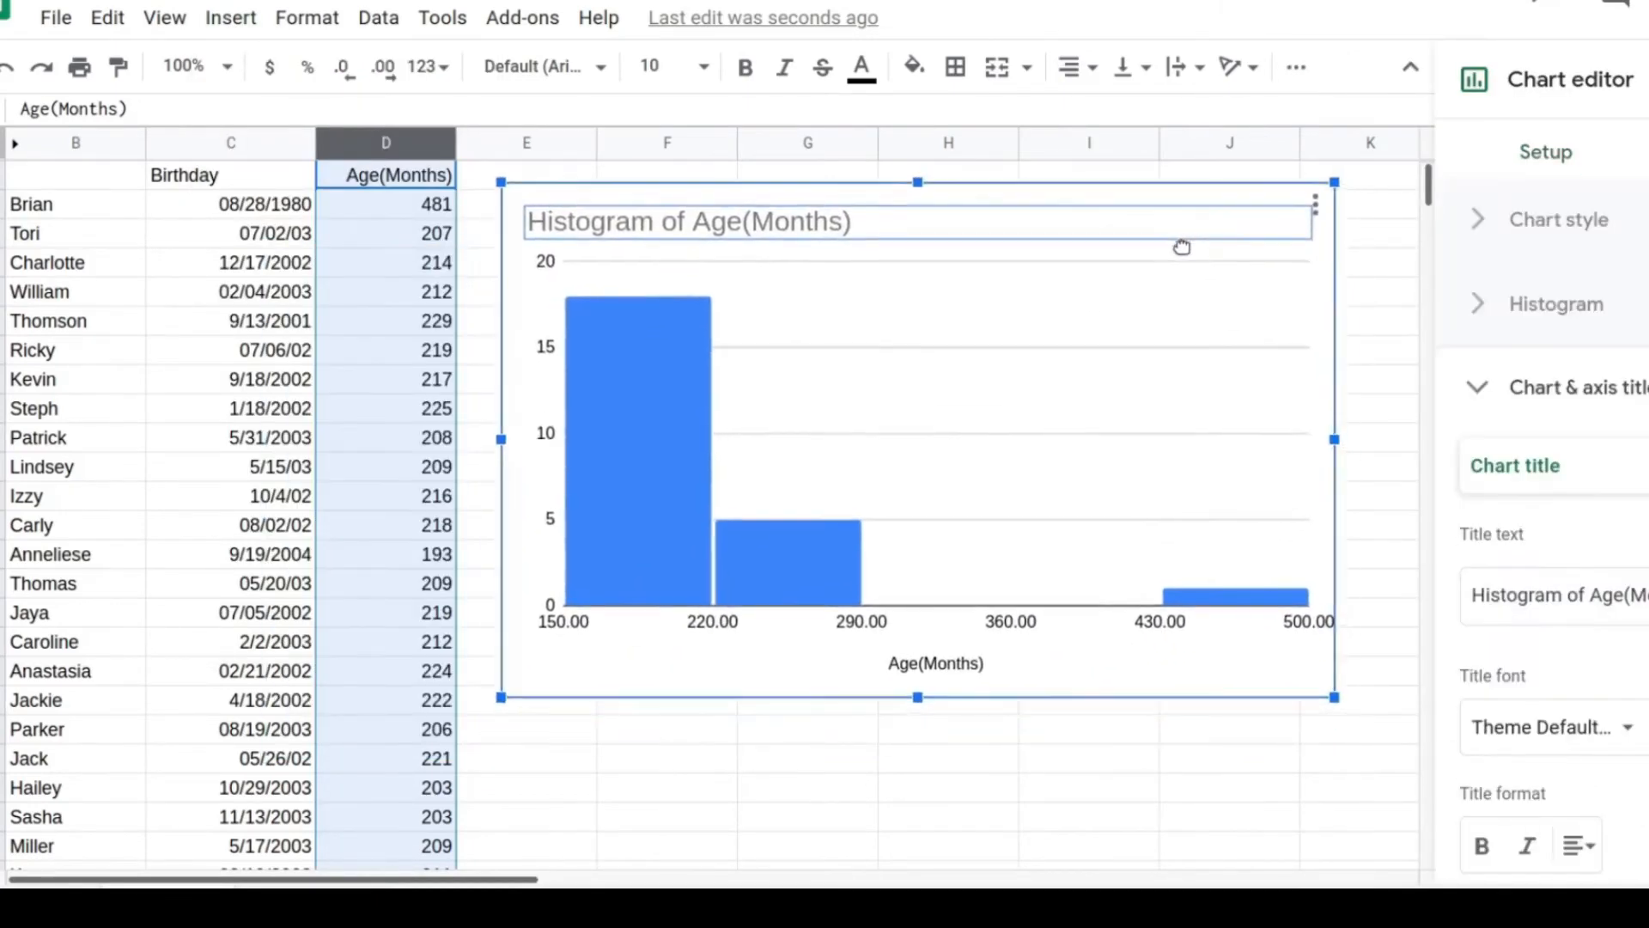
key("ctrl+z")
key("ctrl+z")
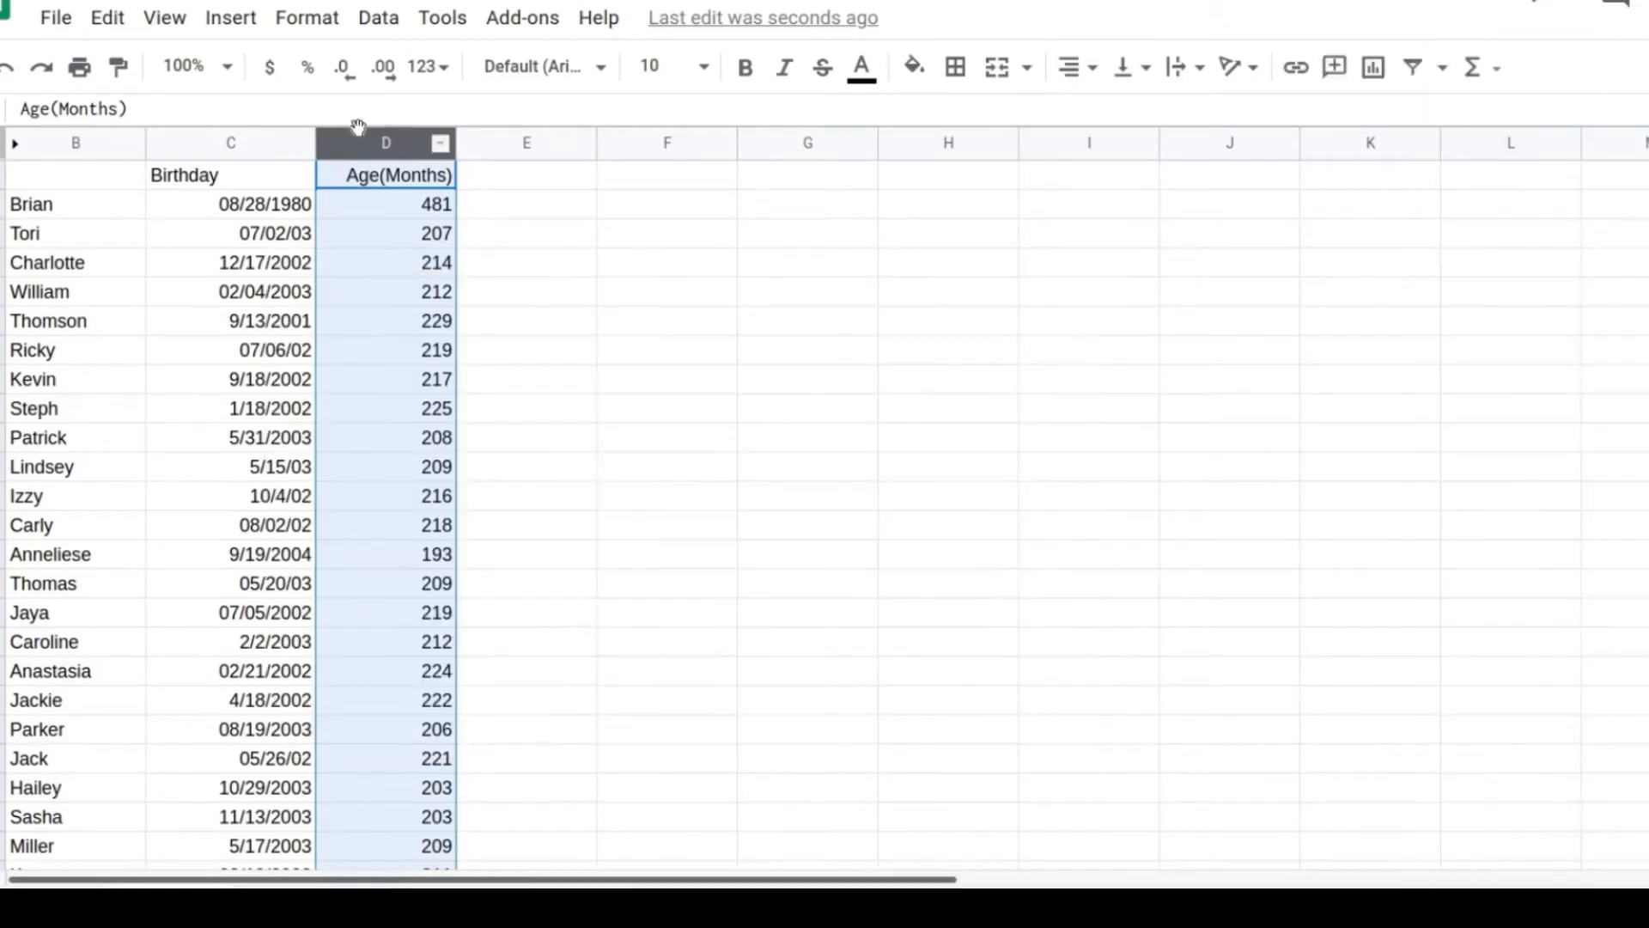
Insert a histogram chart from the selected Age(Months) column and place it beside the data, starting around column E
left_click(1372, 67)
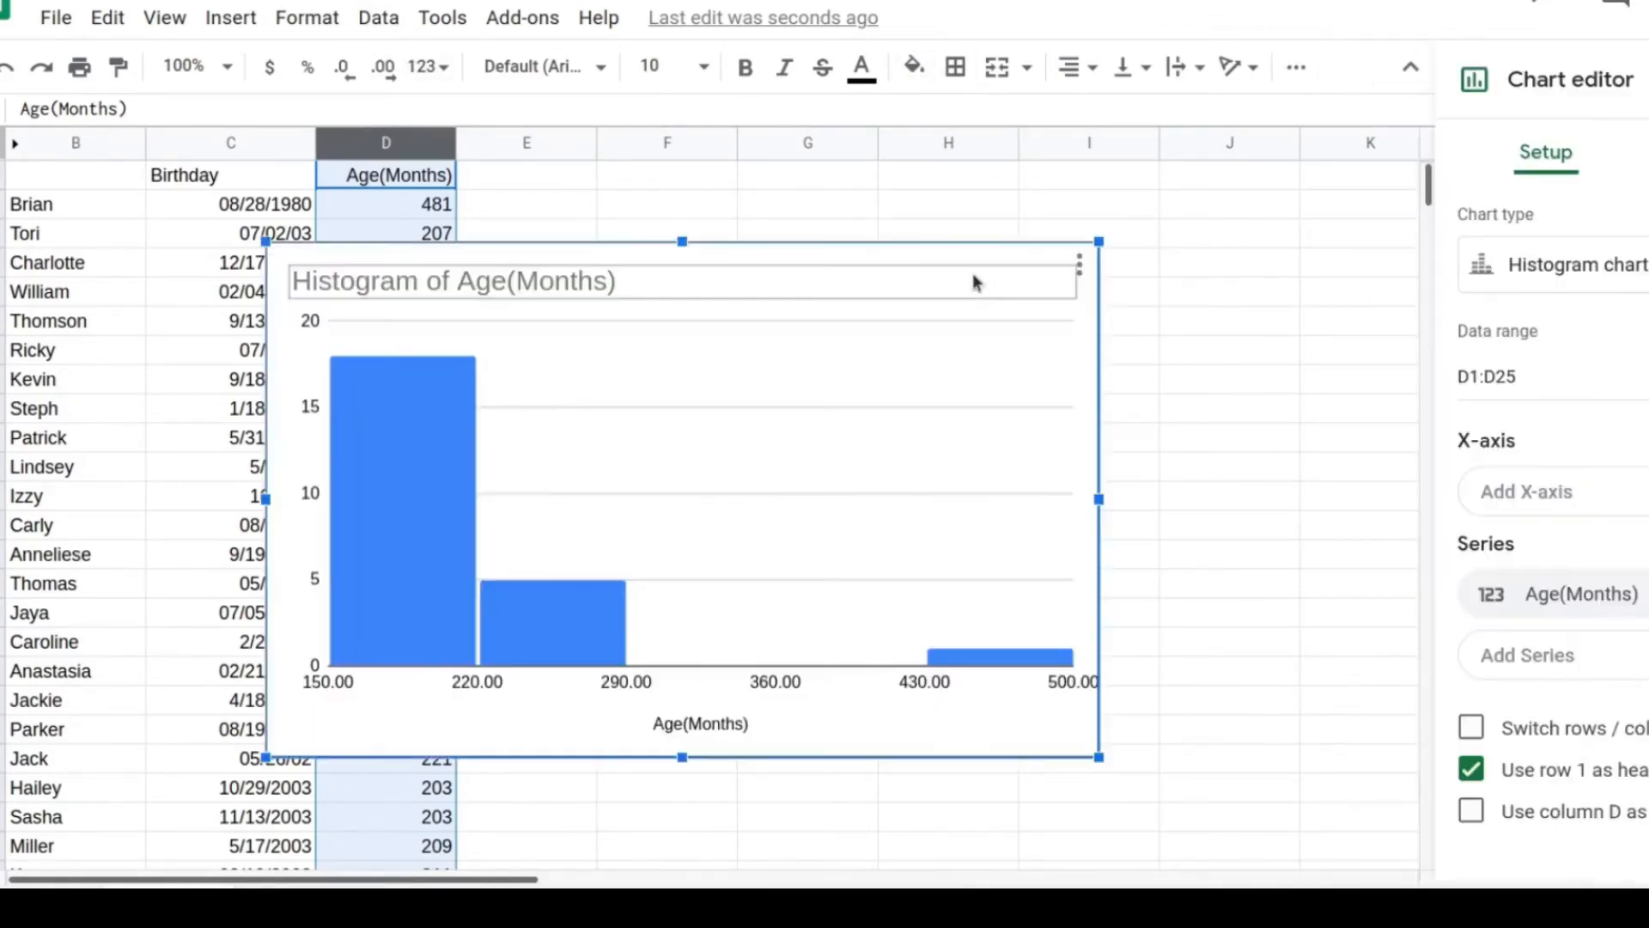
left_click_drag(933, 307, 1162, 256)
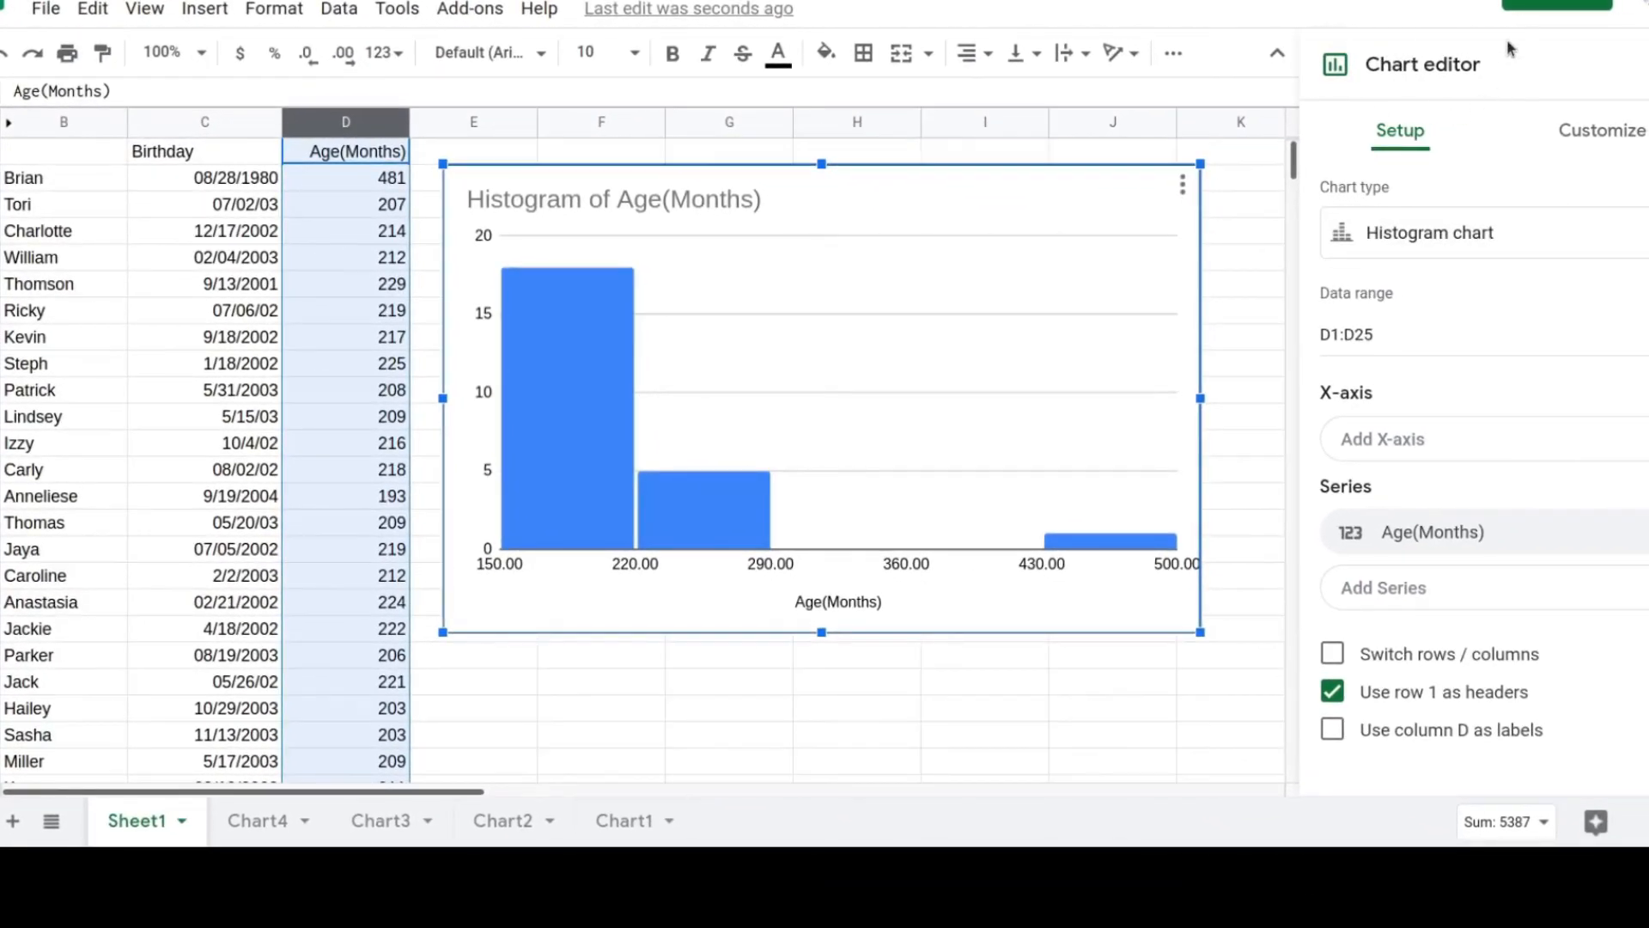
Try a bucket size of 3 for the Age(Months) histogram, and set the bucket size to 6
left_click(1605, 138)
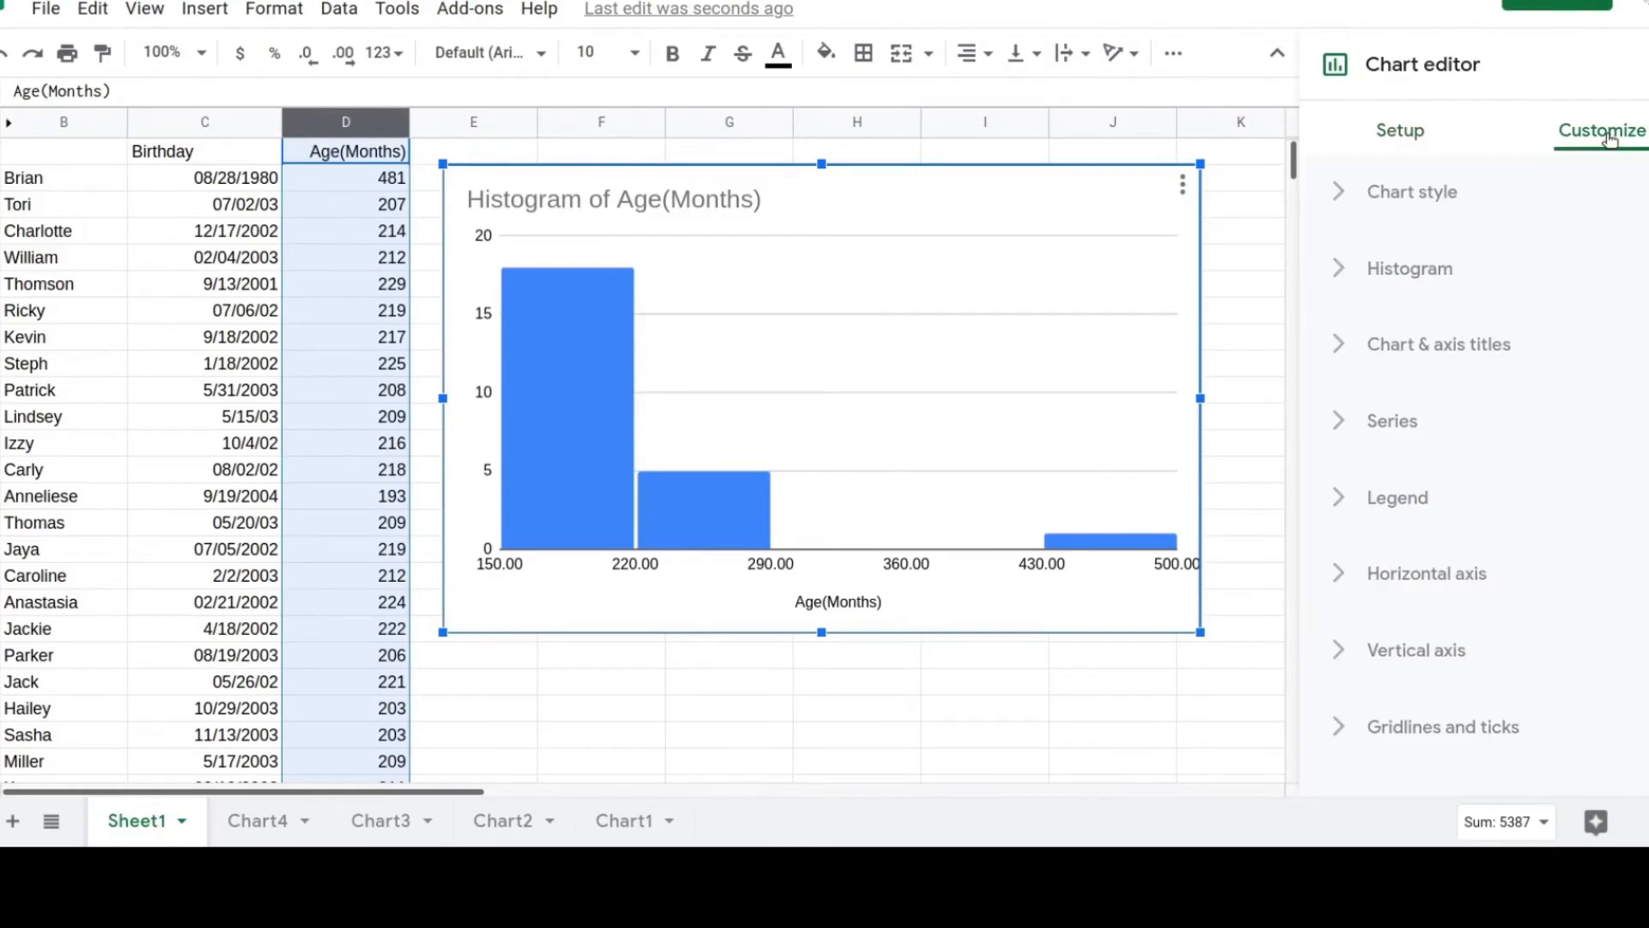
left_click(1338, 280)
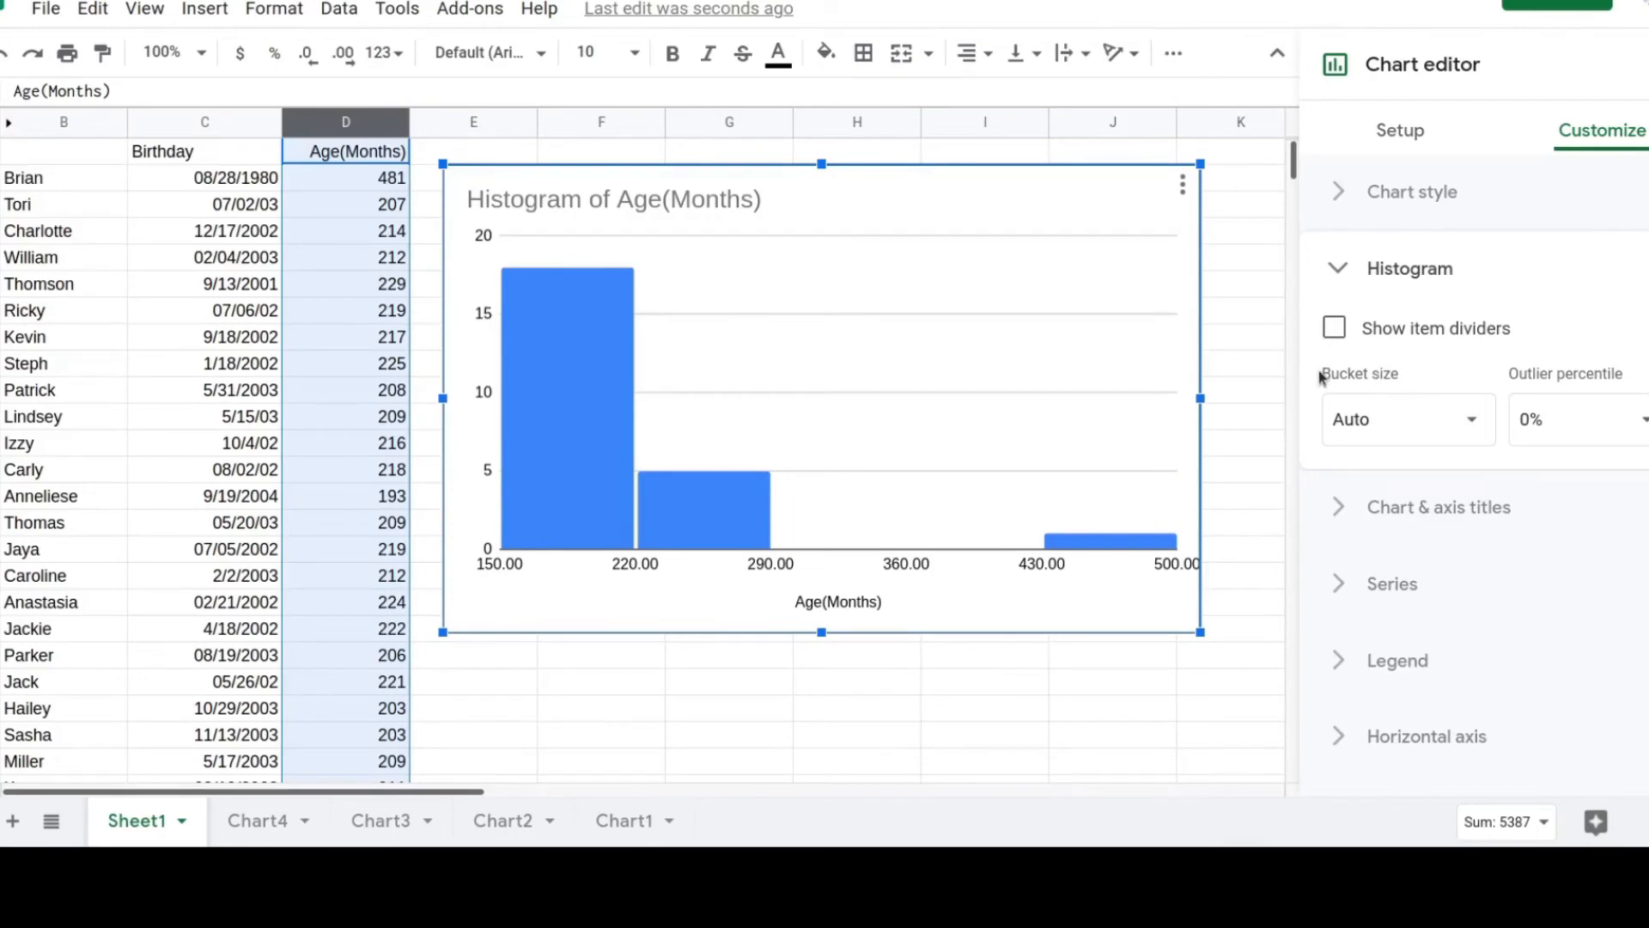
left_click(1393, 423)
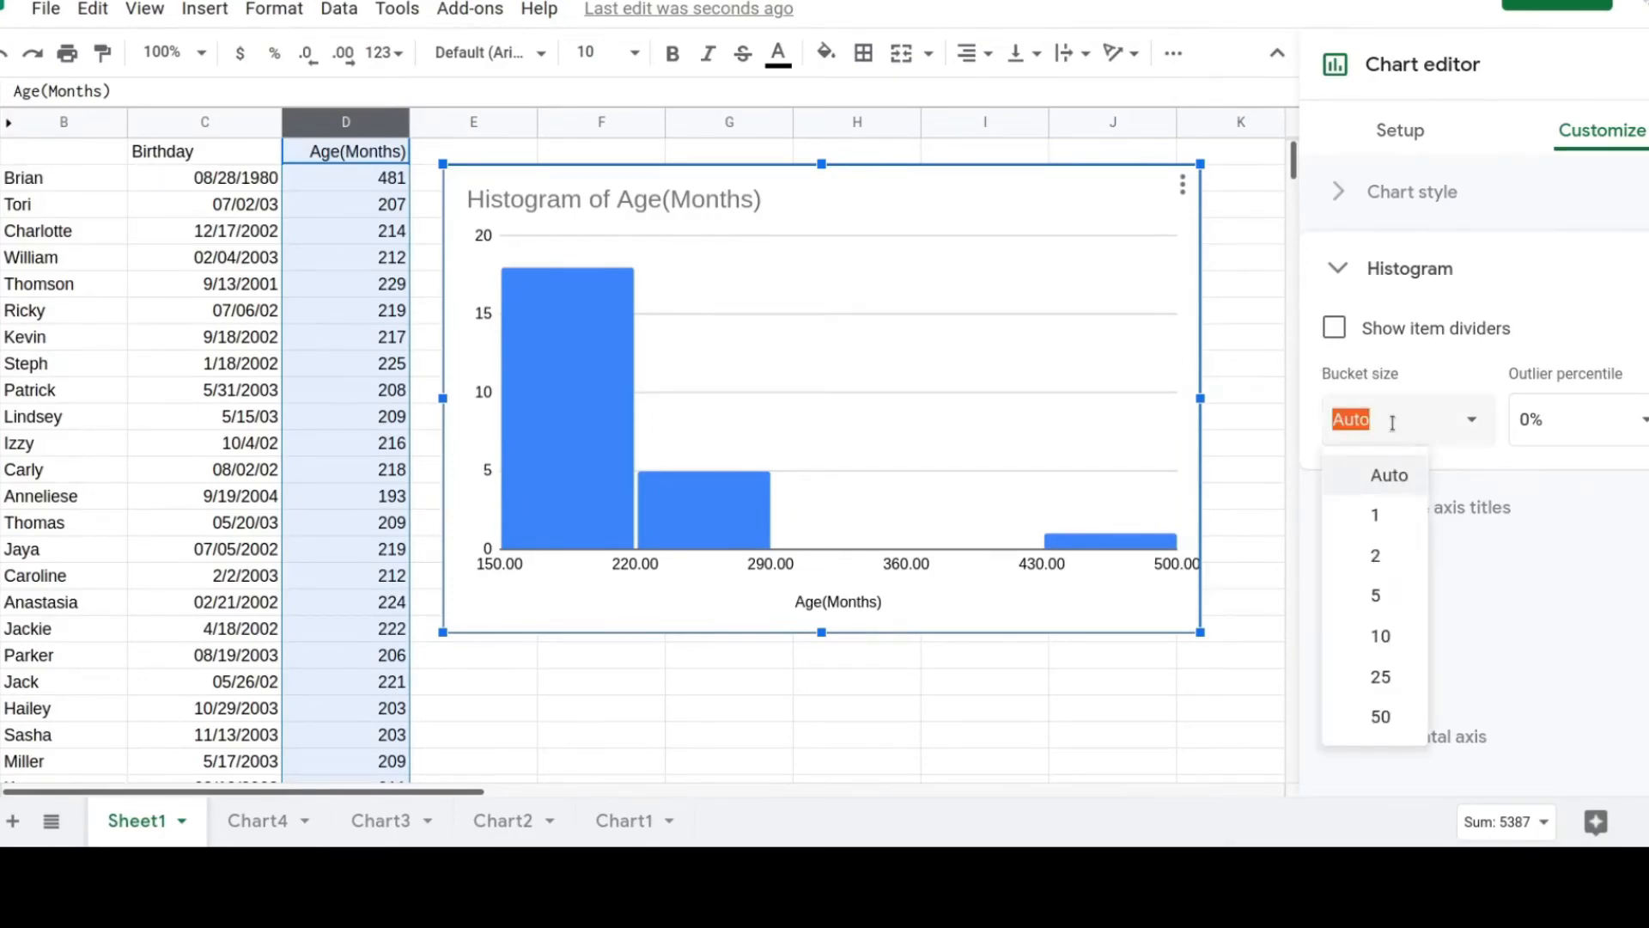
type("3")
key("Return")
left_click(1357, 422)
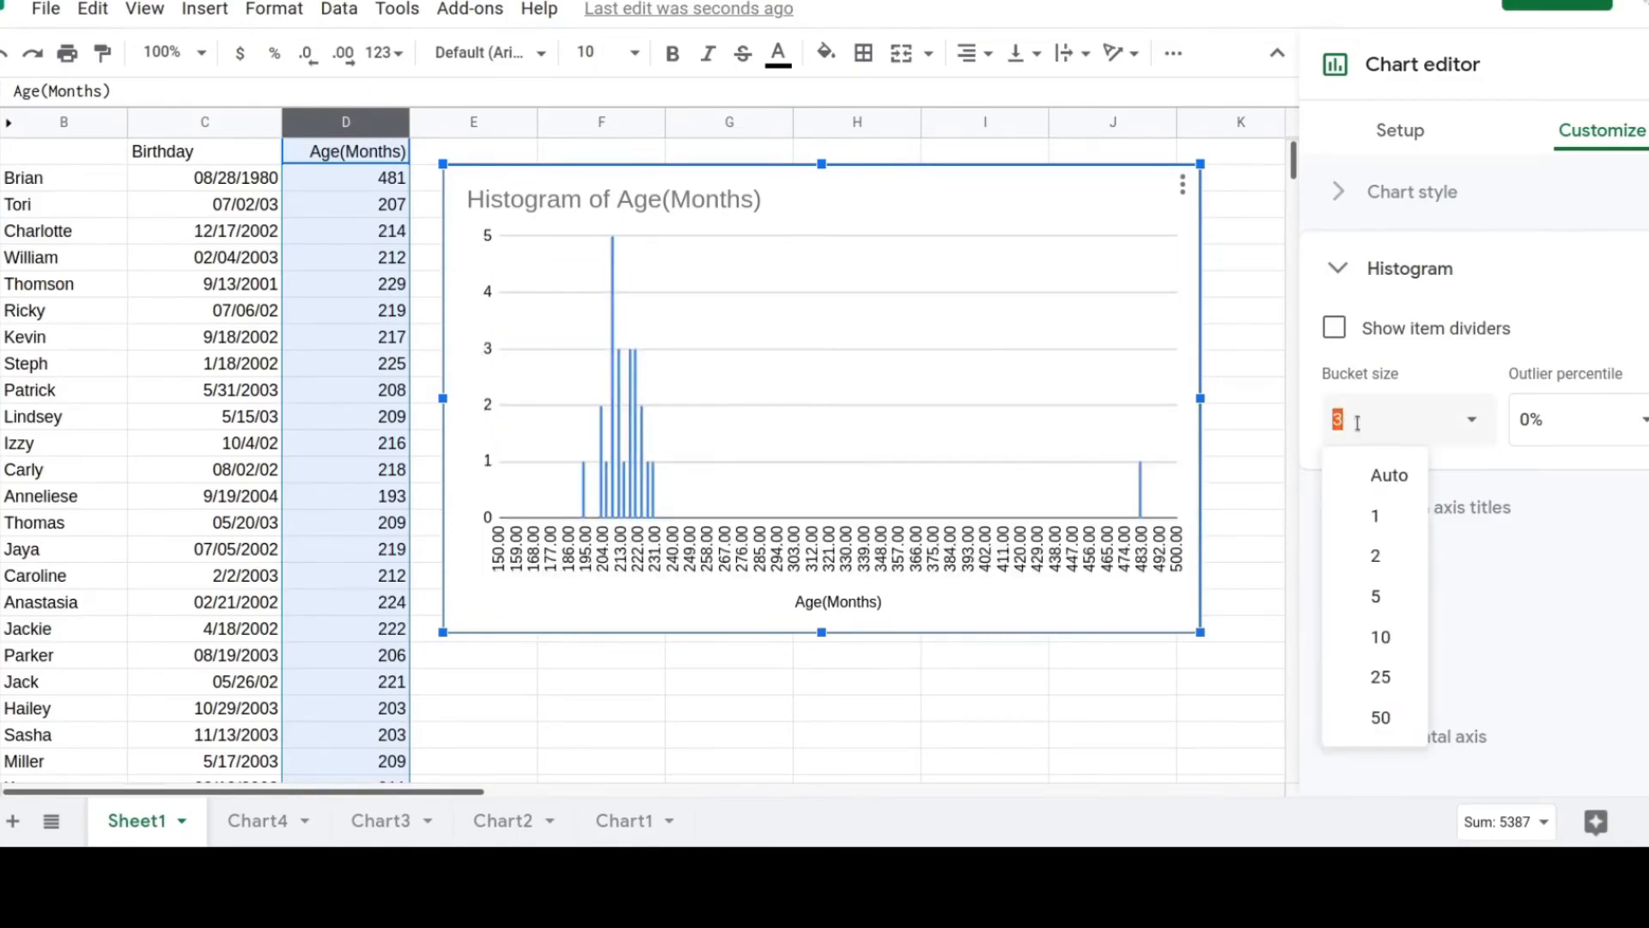
type("5")
key("Return")
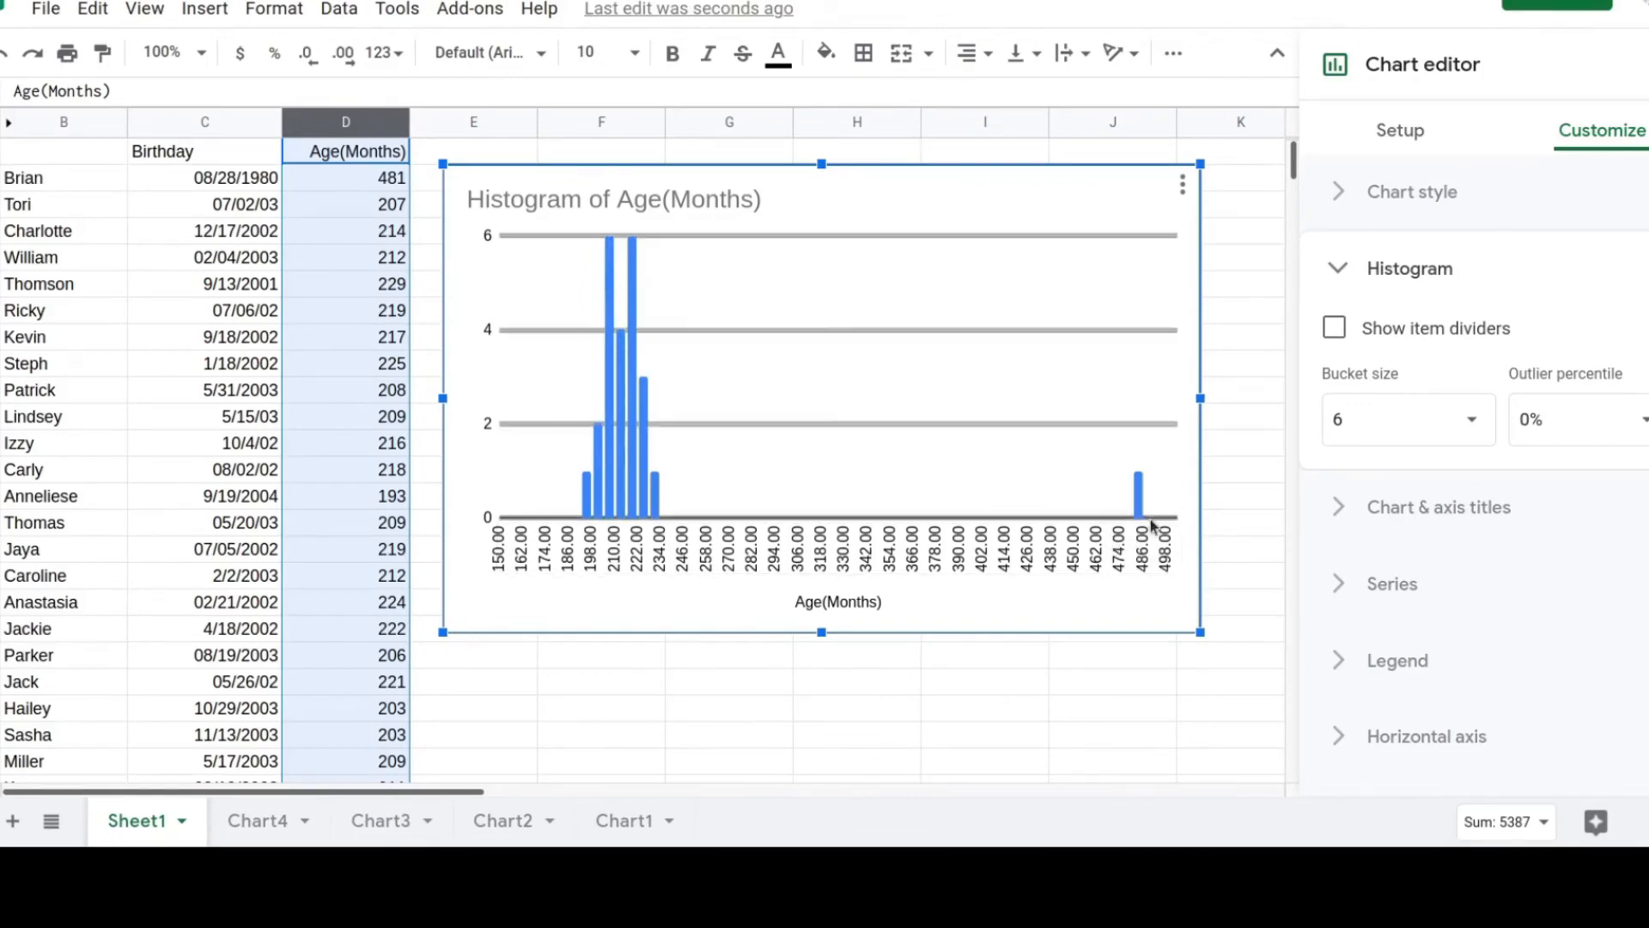
Limit the histogram's horizontal axis to a maximum of 240 and a minimum of 185
left_click(657, 558)
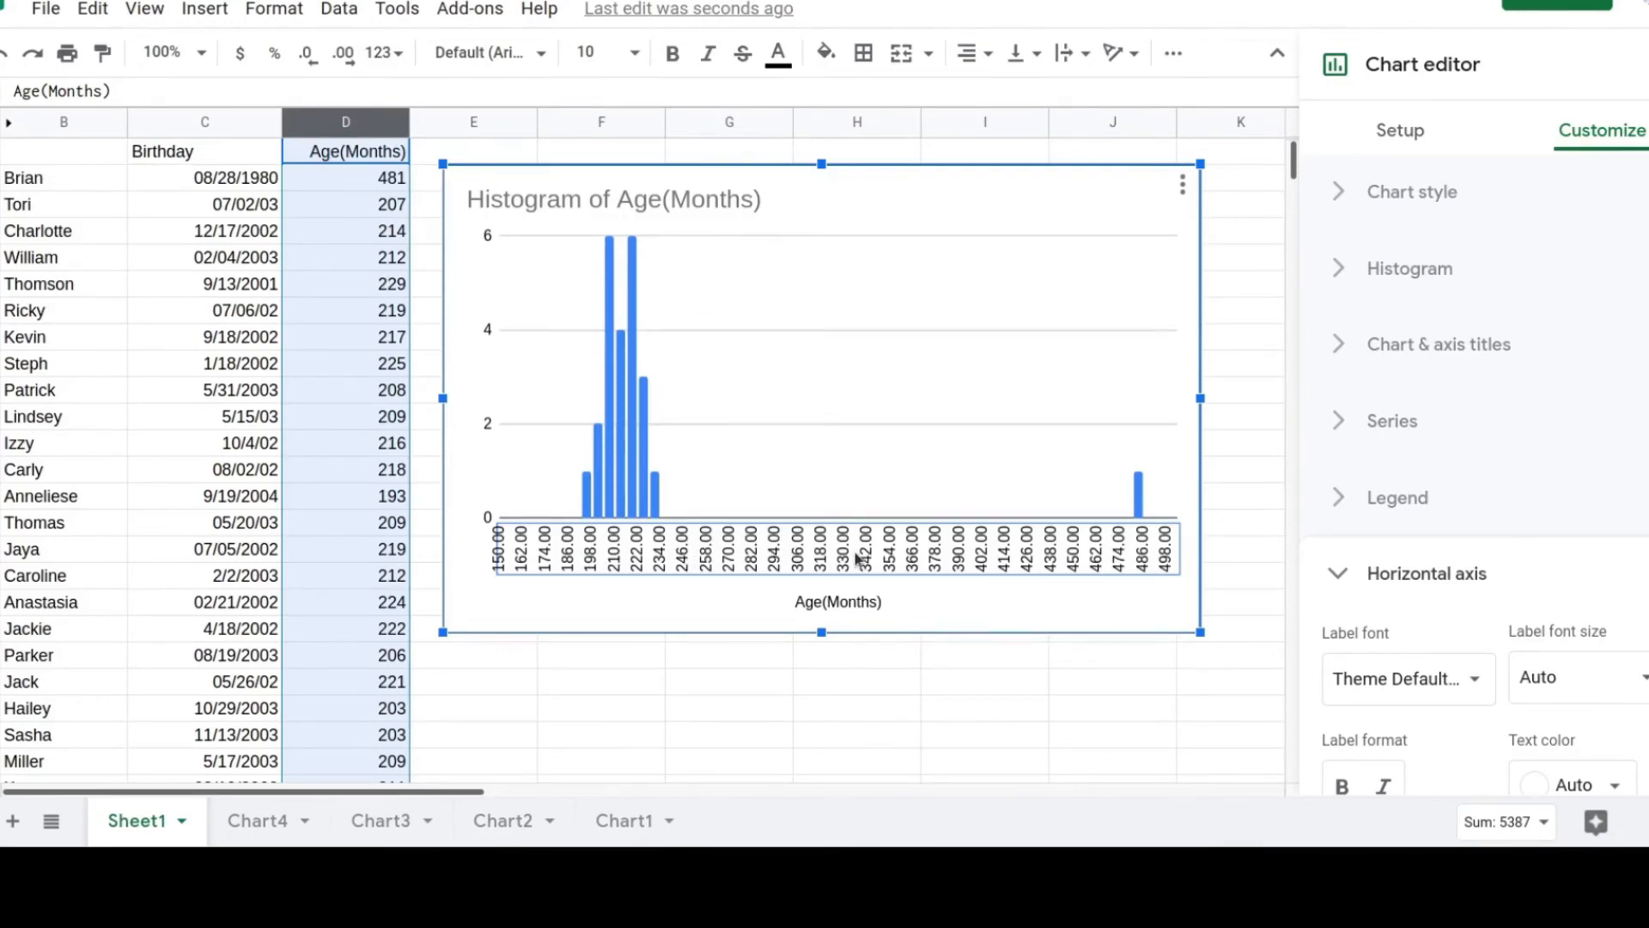
scroll(1415, 659, "down", 1)
scroll(1416, 659, "down", 3)
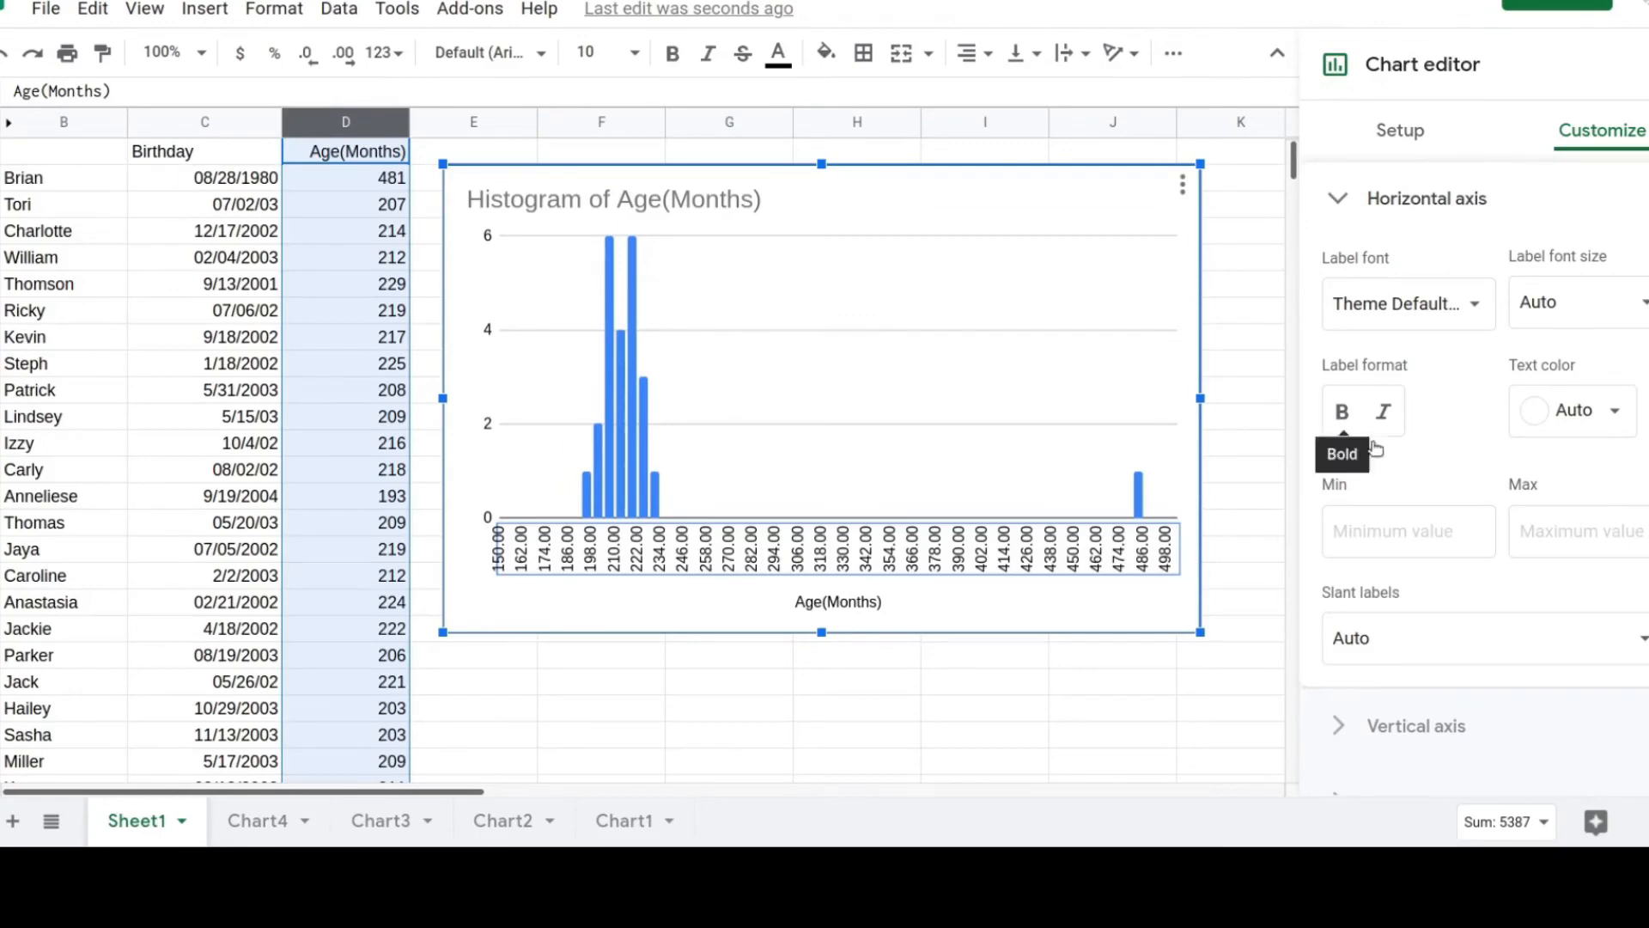
left_click(1570, 533)
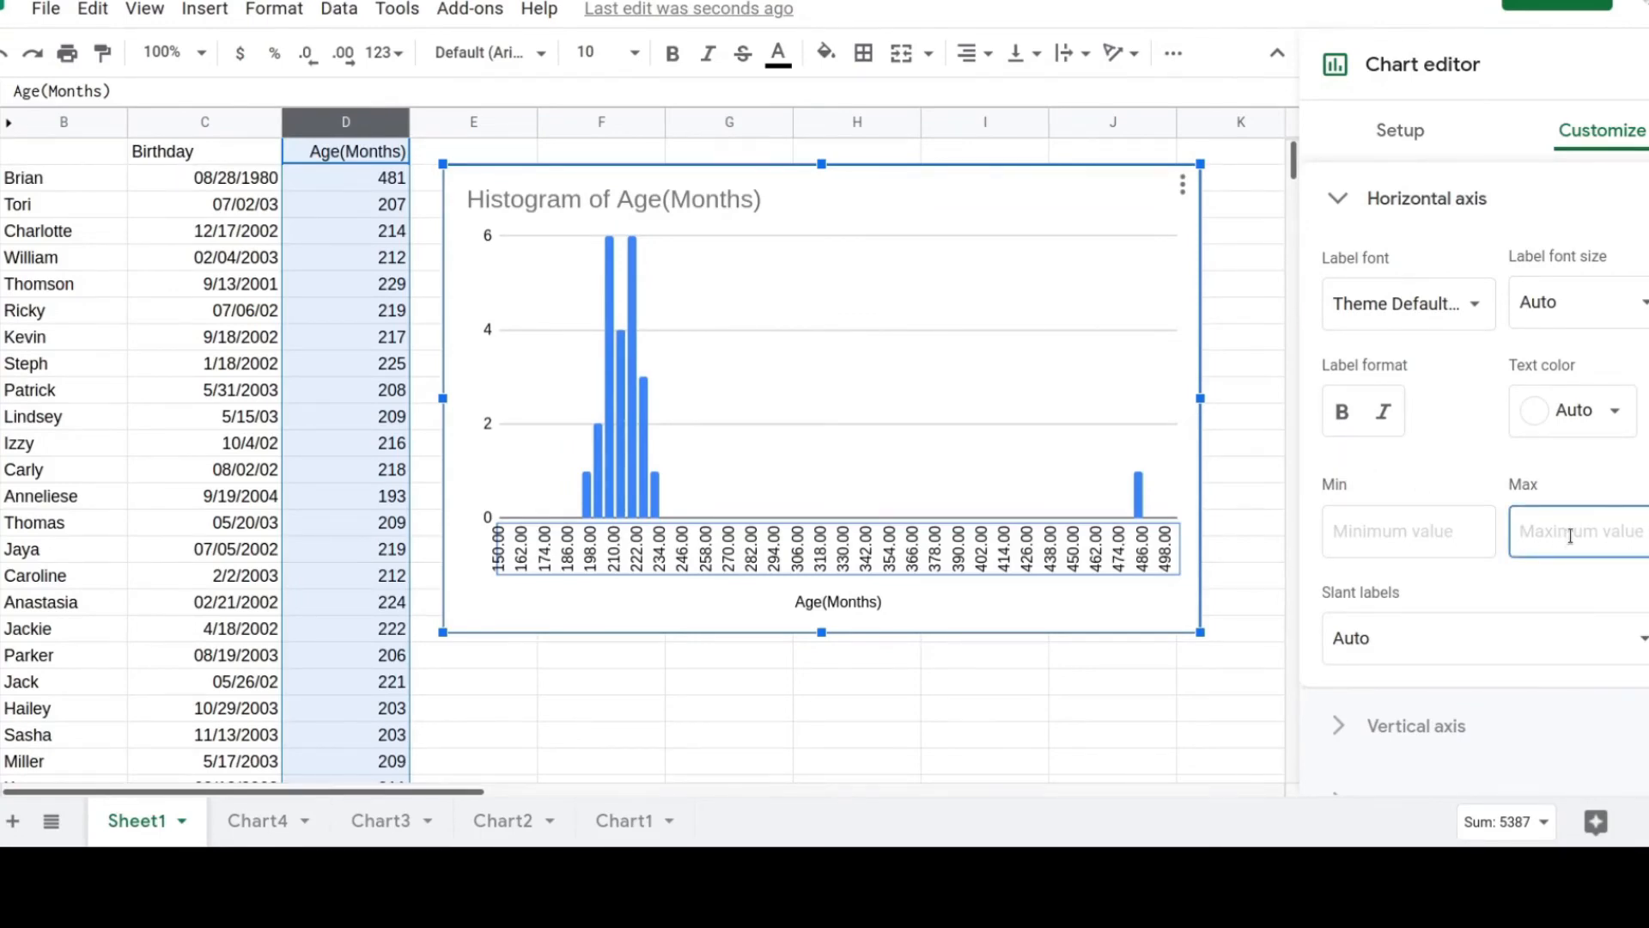
type("240")
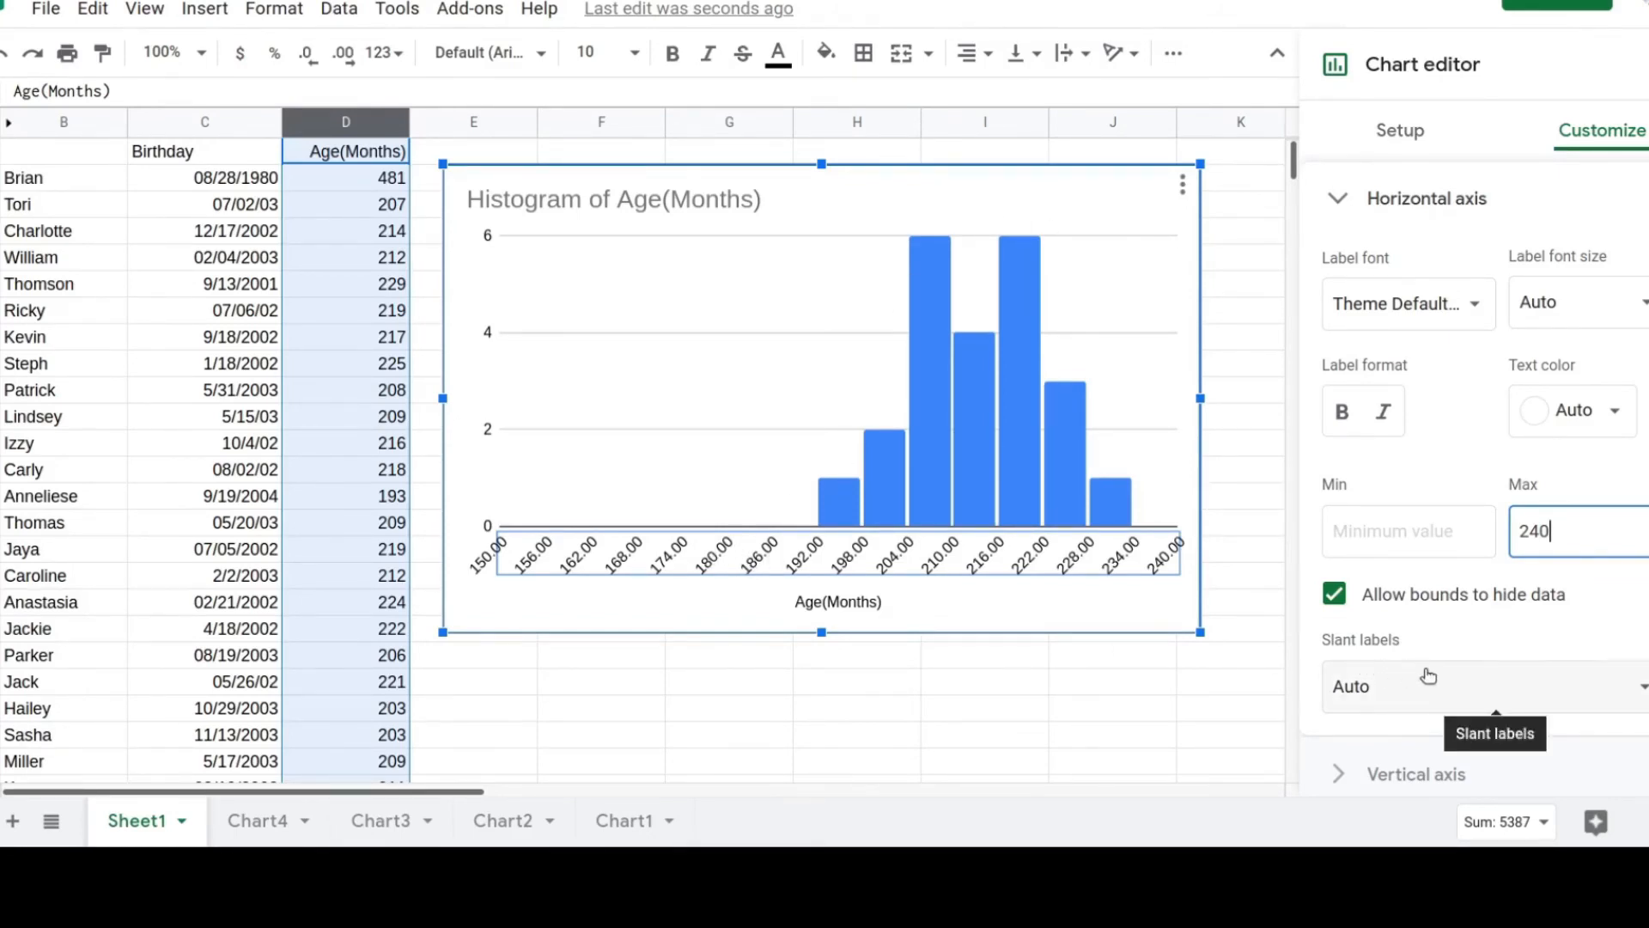
left_click(1421, 537)
type("185")
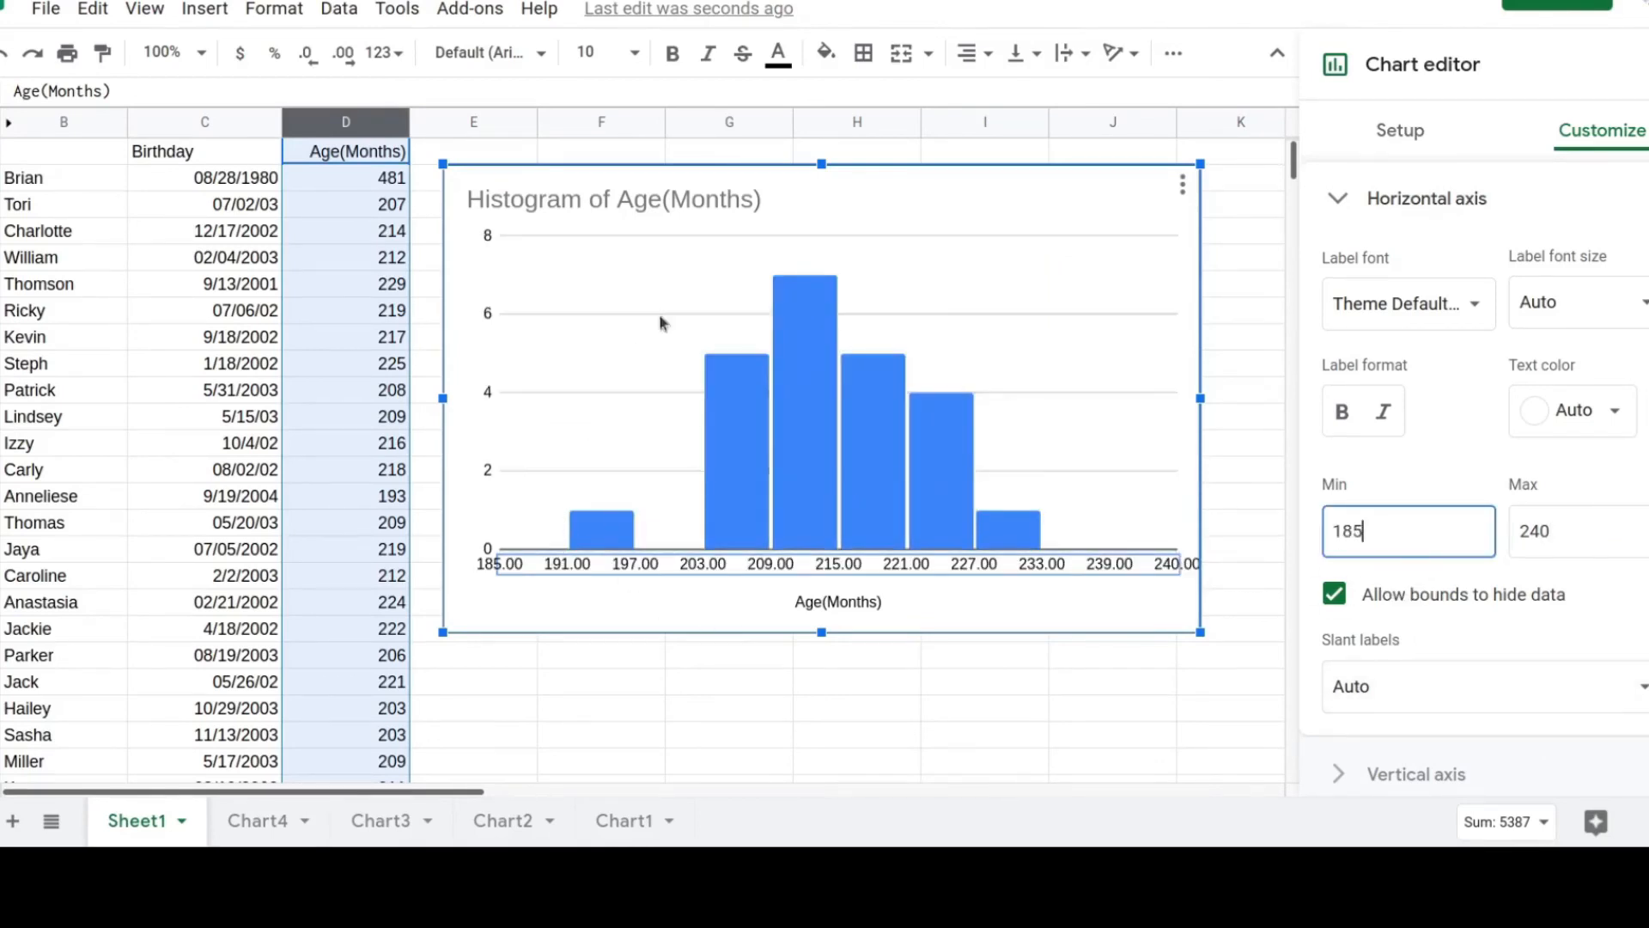
Try a histogram bucket size of 4, and set the bucket size back to 6
scroll(1409, 343, "up", 5)
left_click(1377, 273)
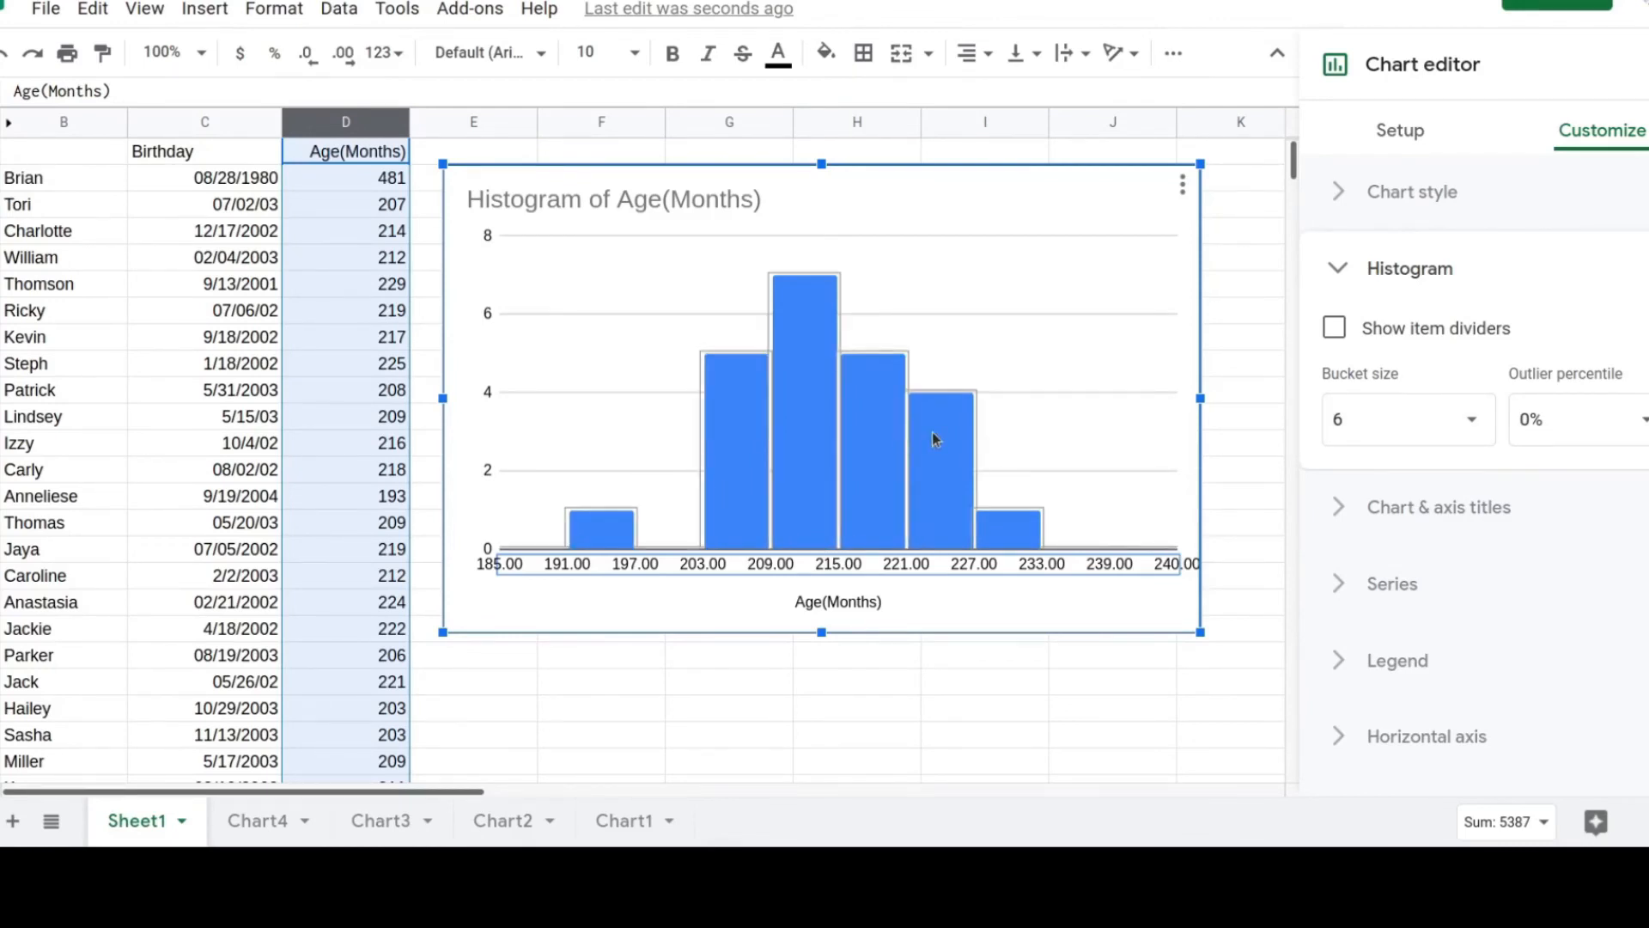
left_click(1384, 417)
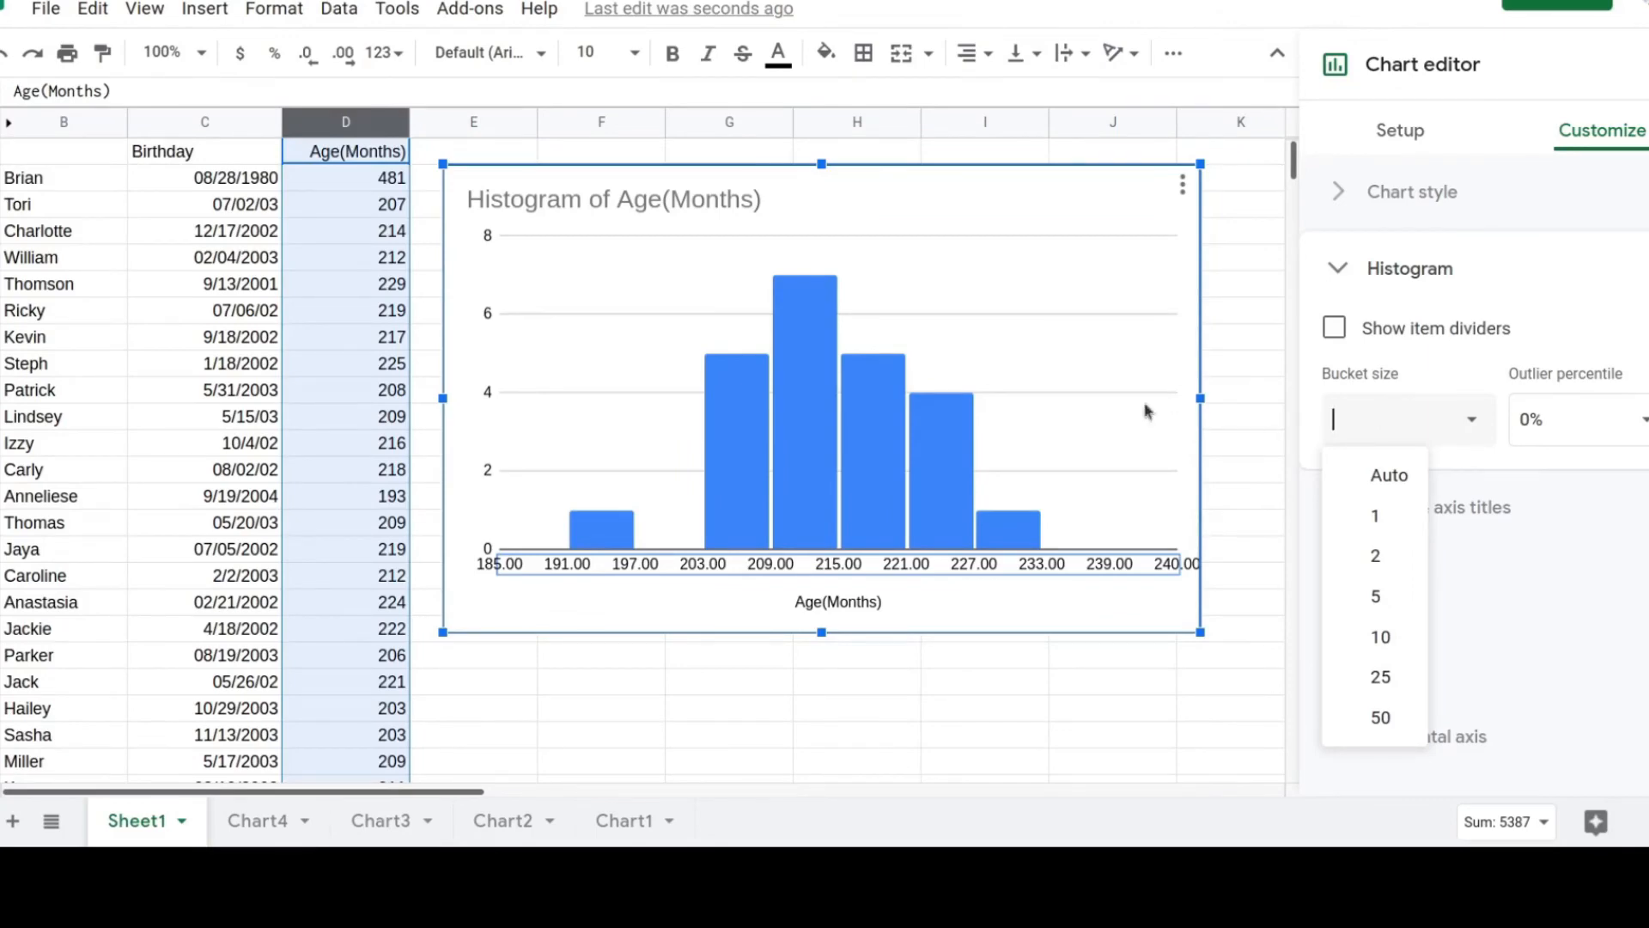
type("4")
key("Return")
left_click(1367, 412)
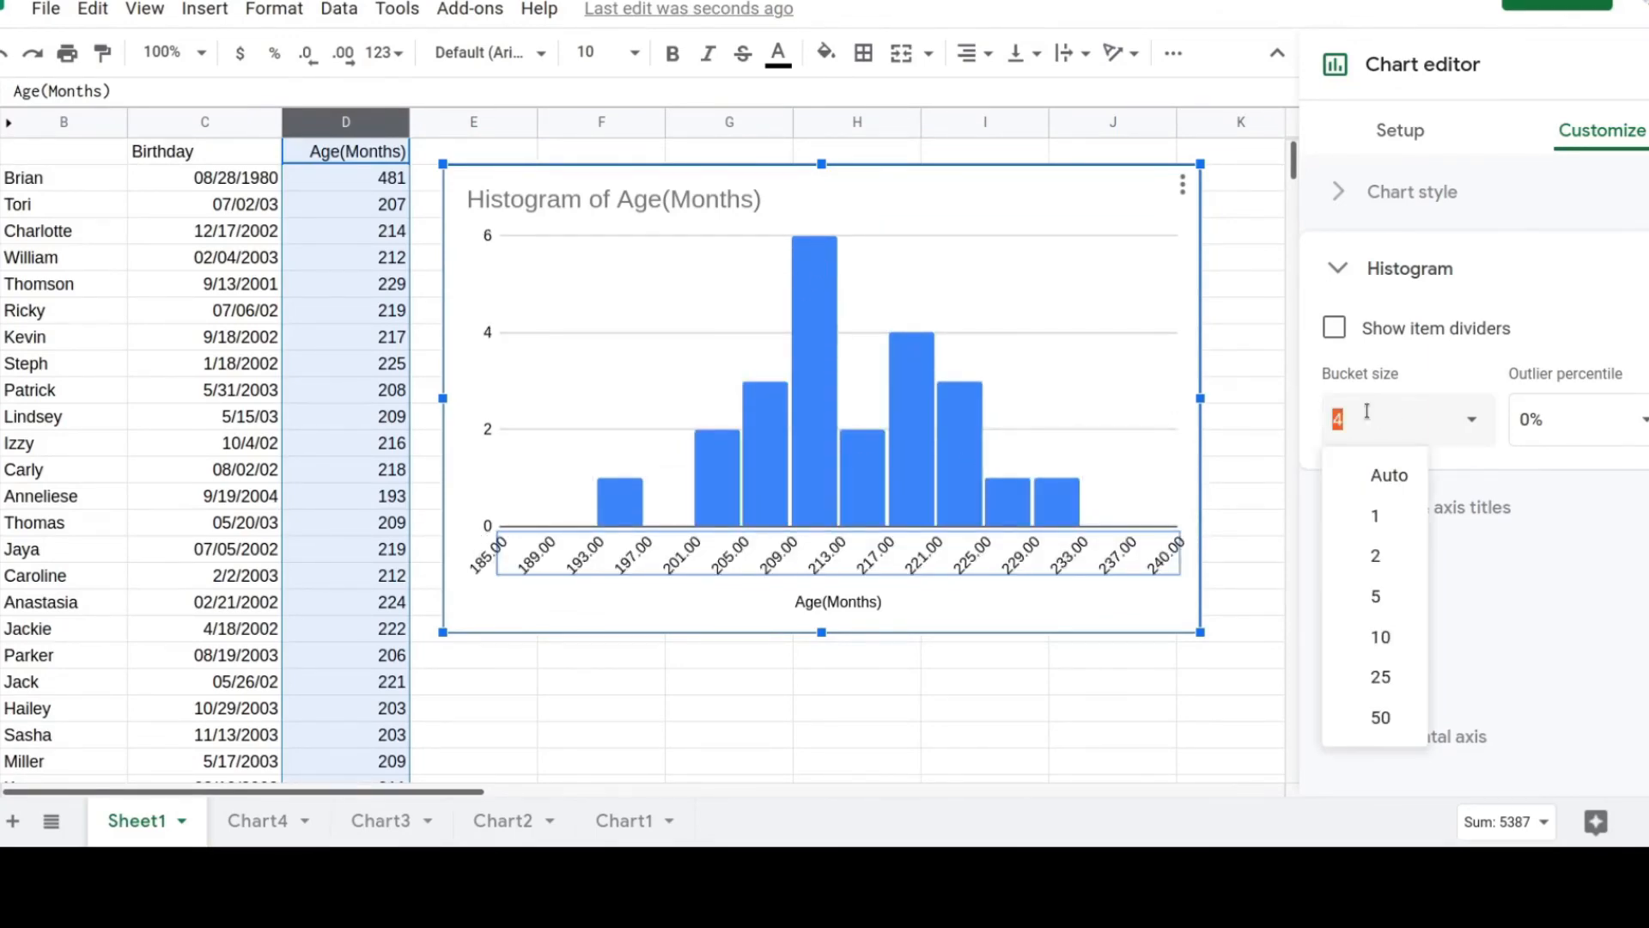
type("6")
key("Return")
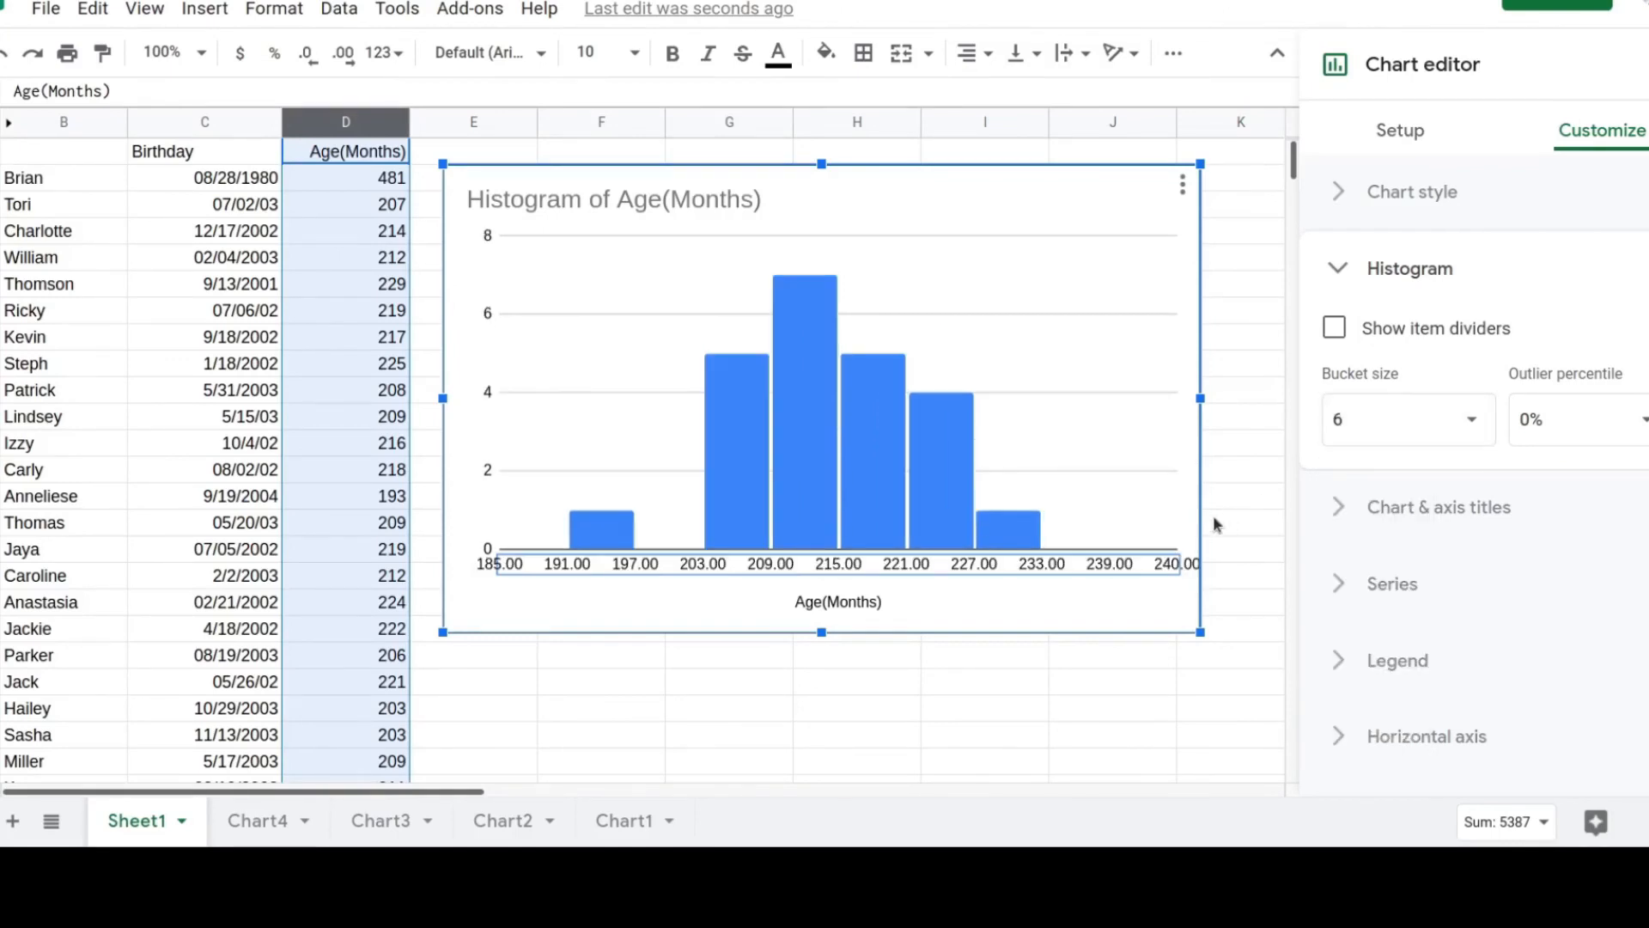
left_click(1186, 532)
scroll(1499, 250, "up", 3)
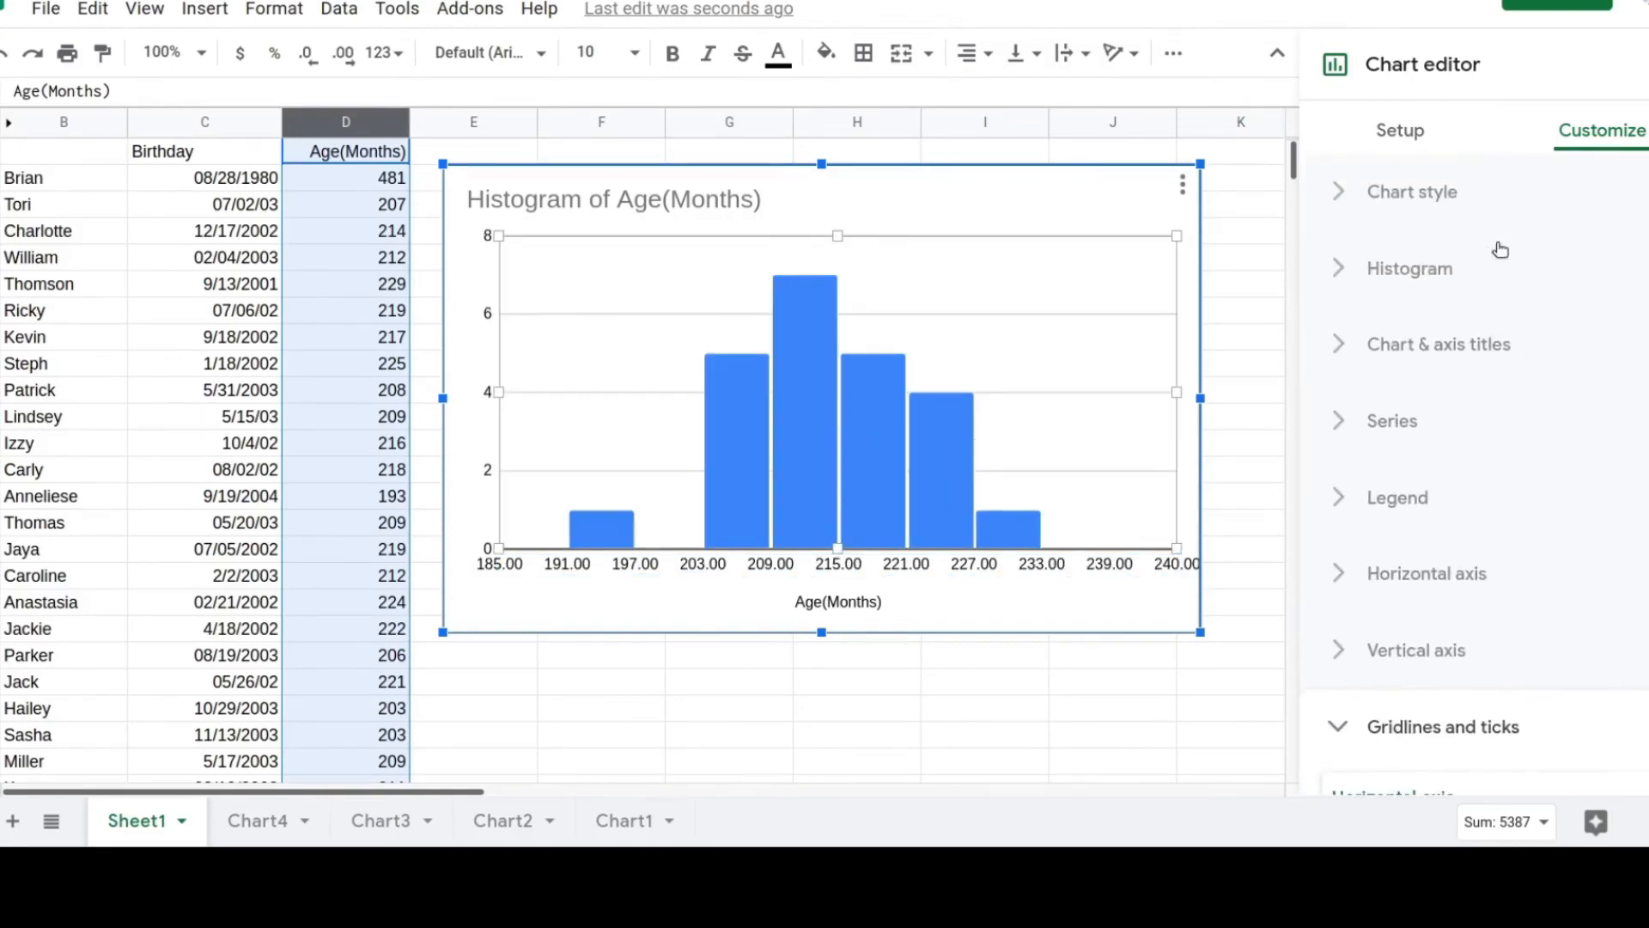
left_click(1453, 287)
left_click(1429, 197)
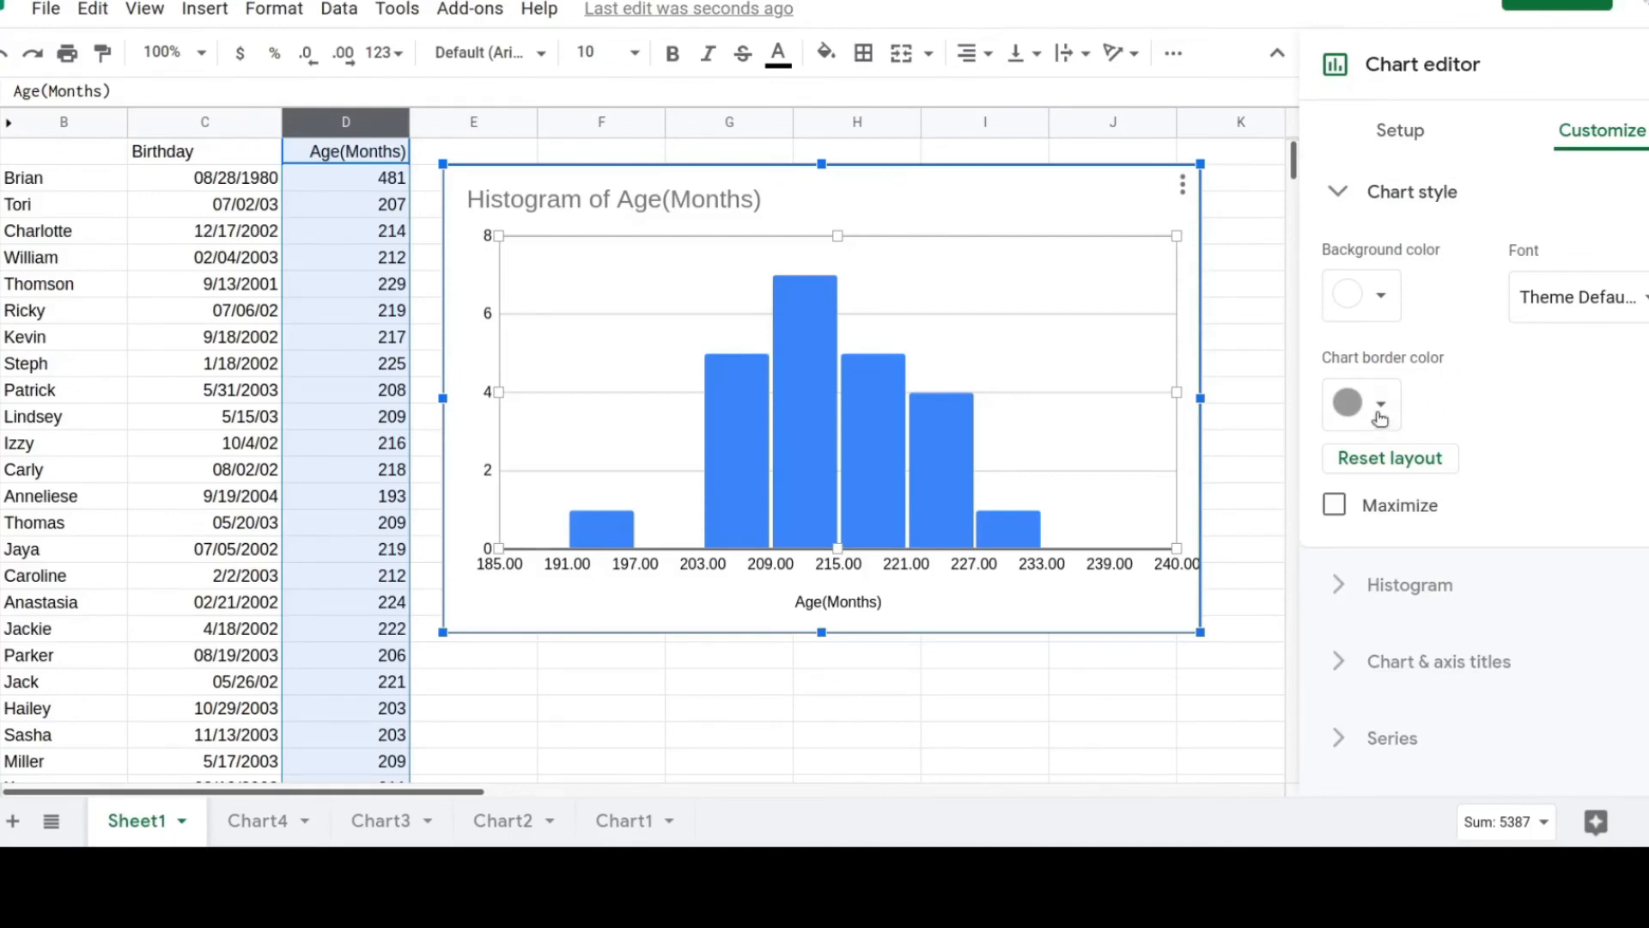
scroll(1503, 431, "down", 3)
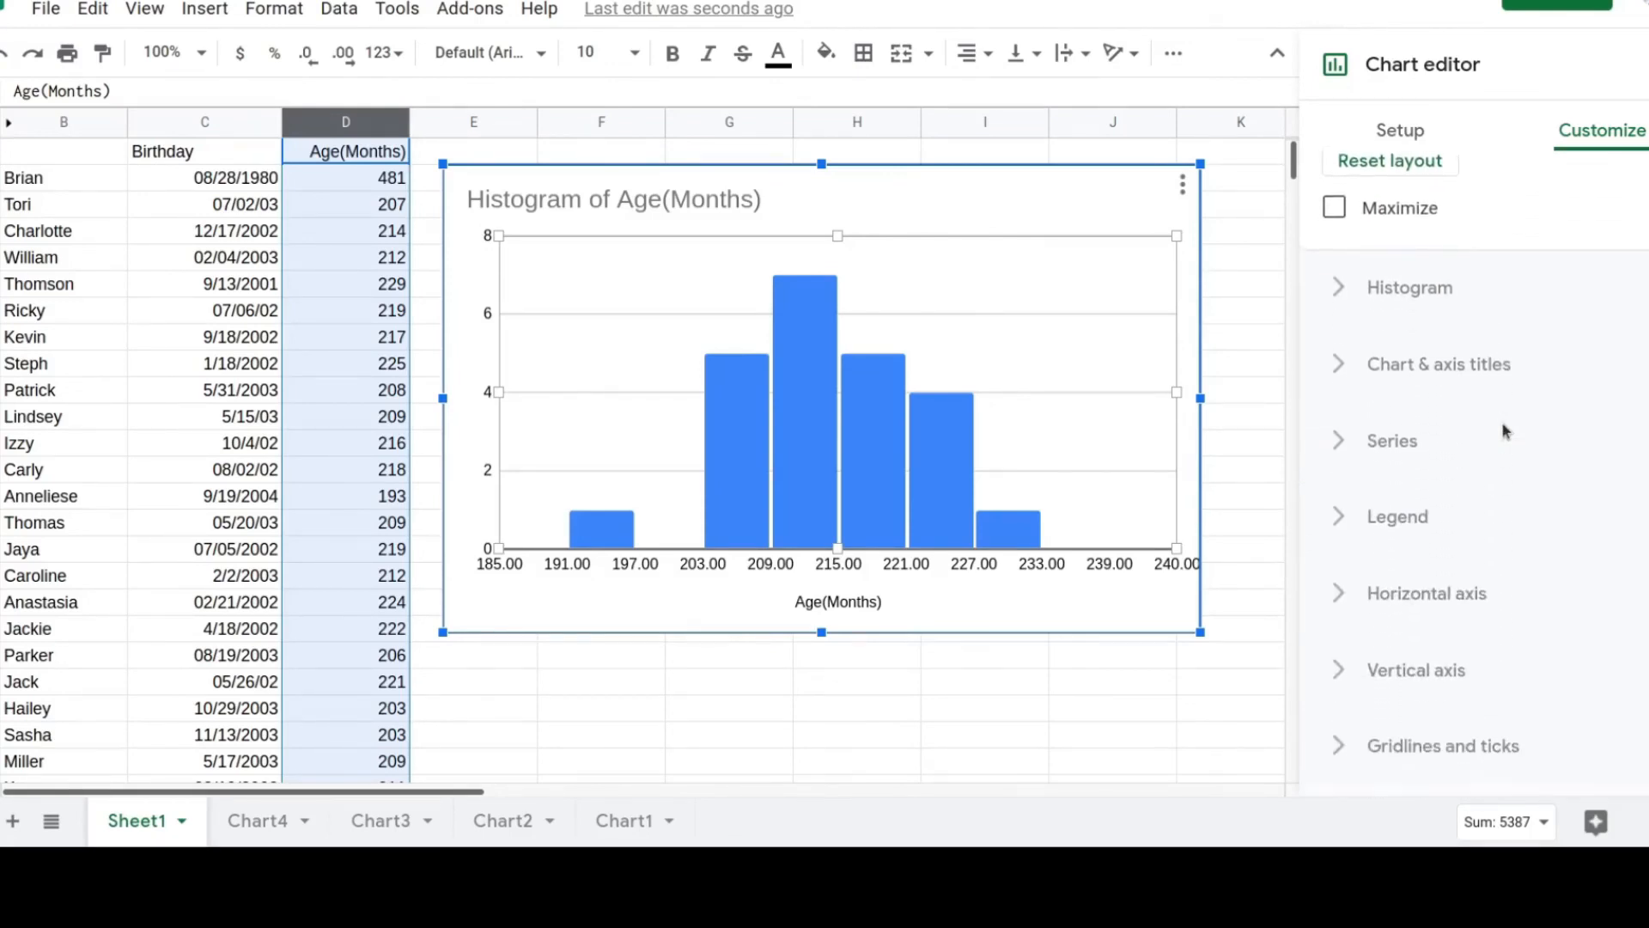
left_click(1462, 345)
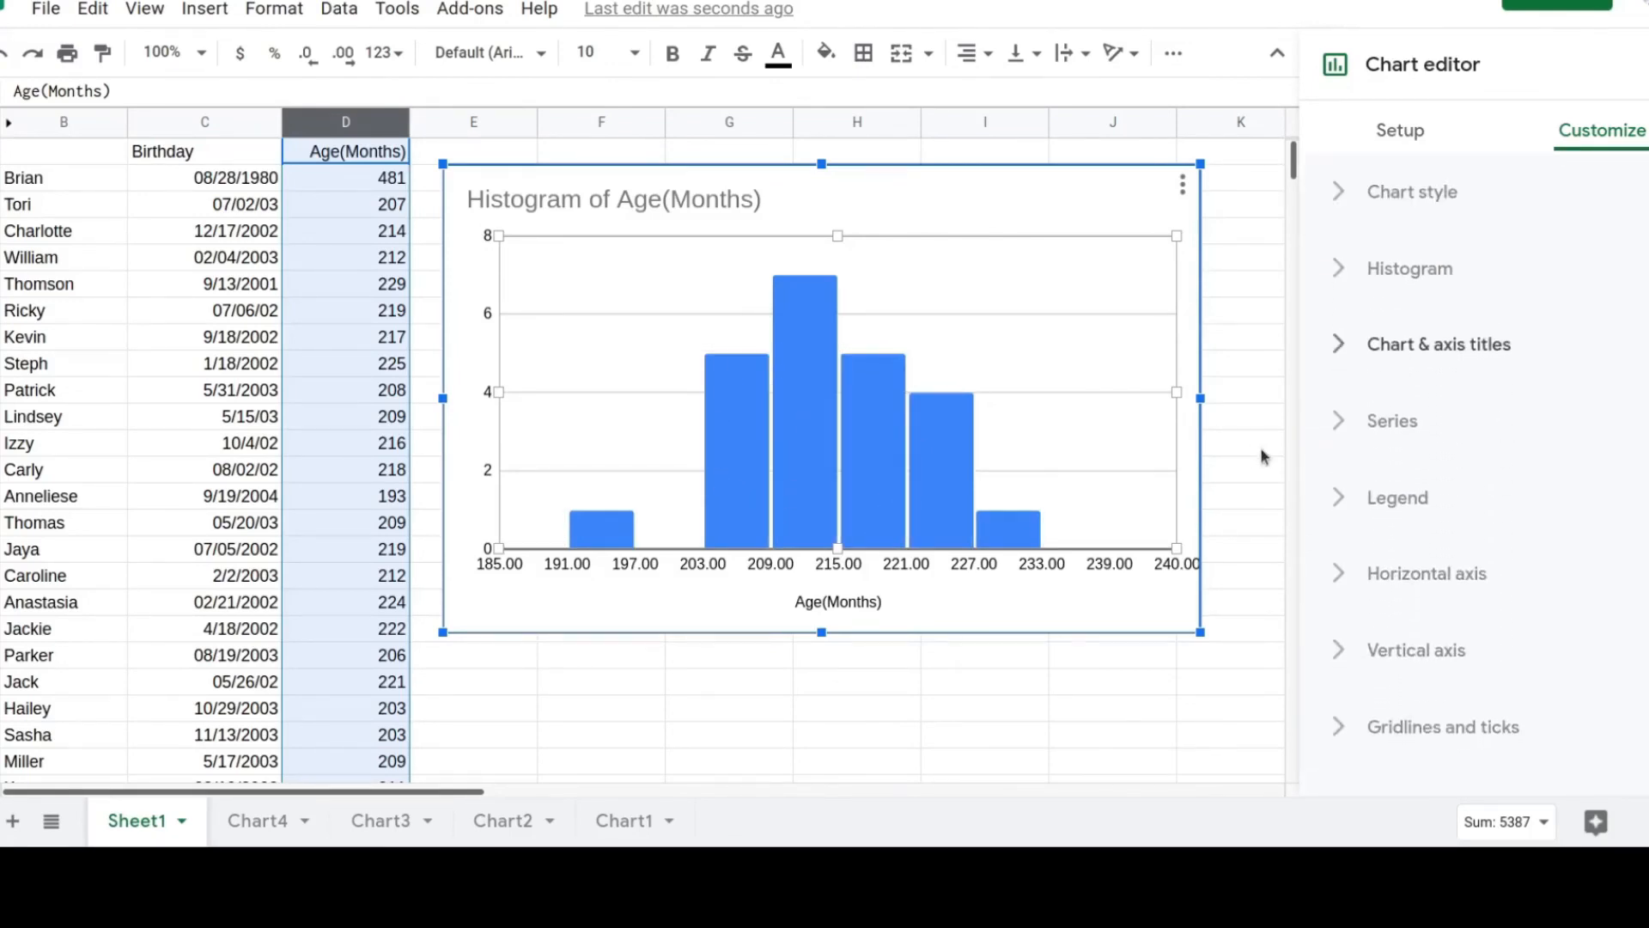
Change the color of the Age(Months) series bars to dark orange
left_click(1416, 429)
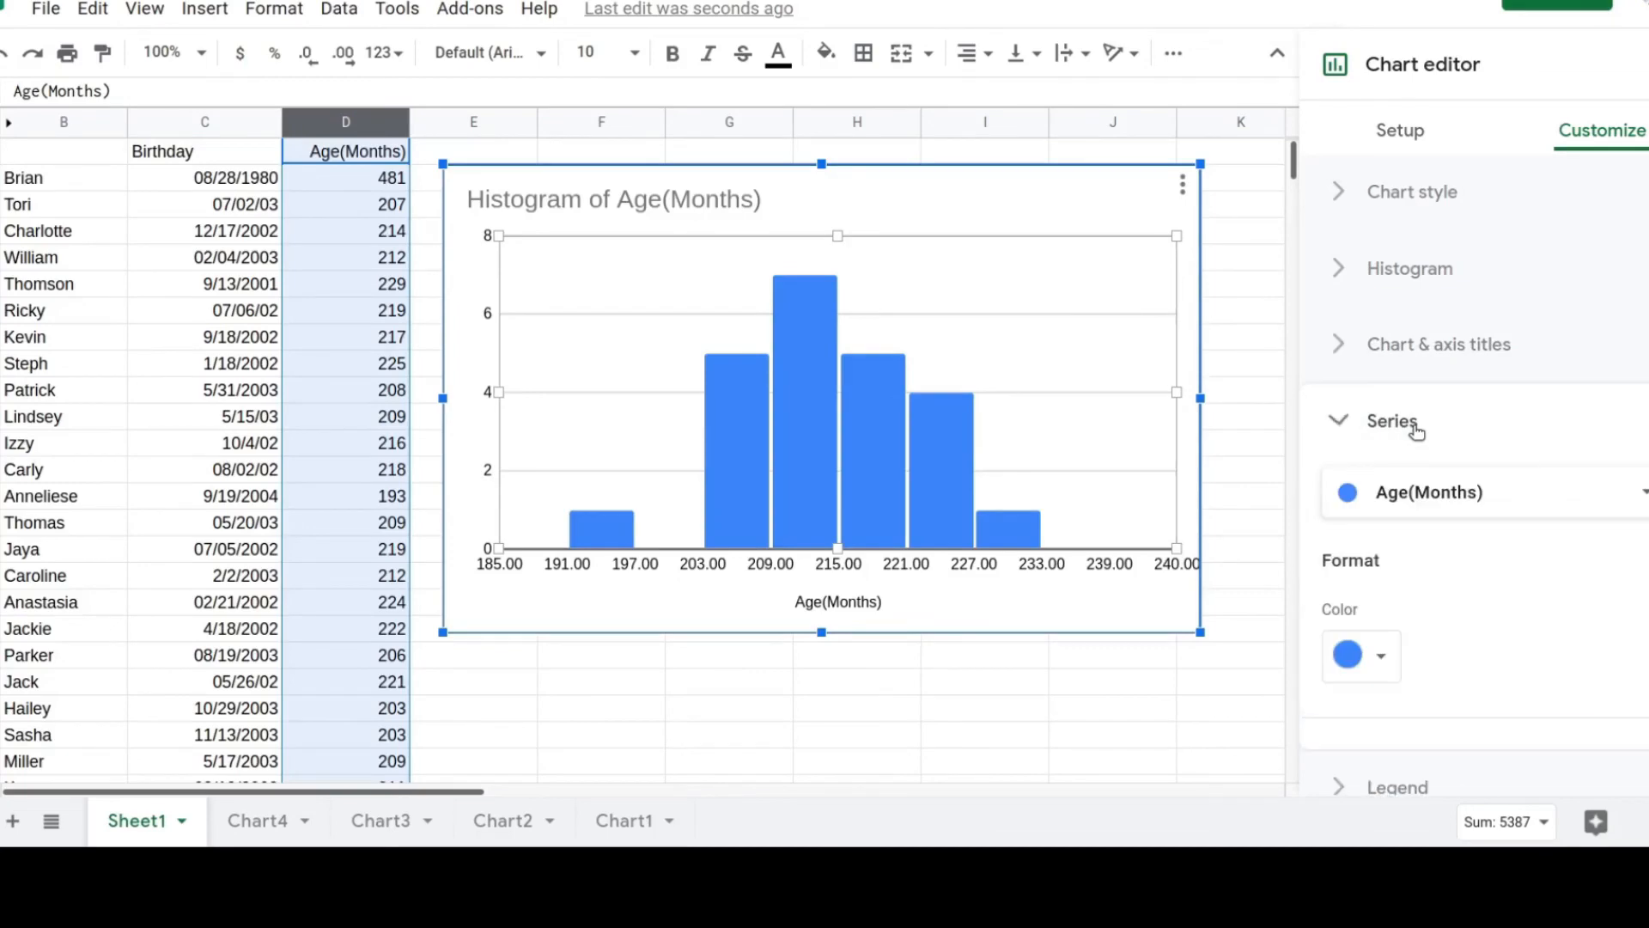
left_click(1397, 660)
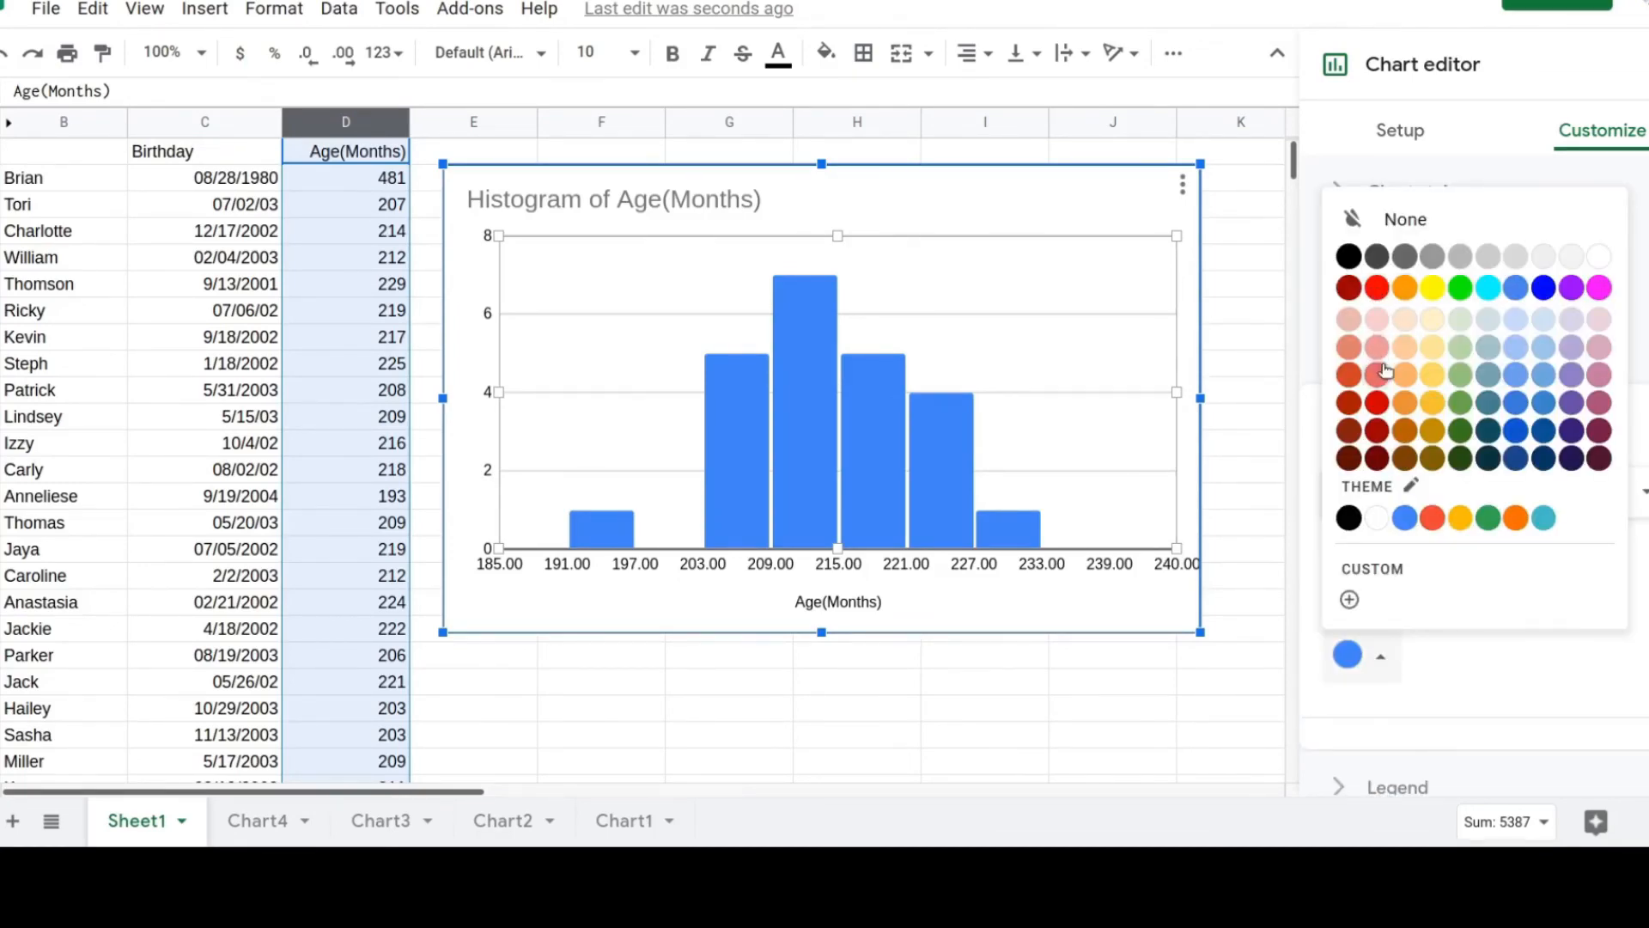
left_click(1416, 439)
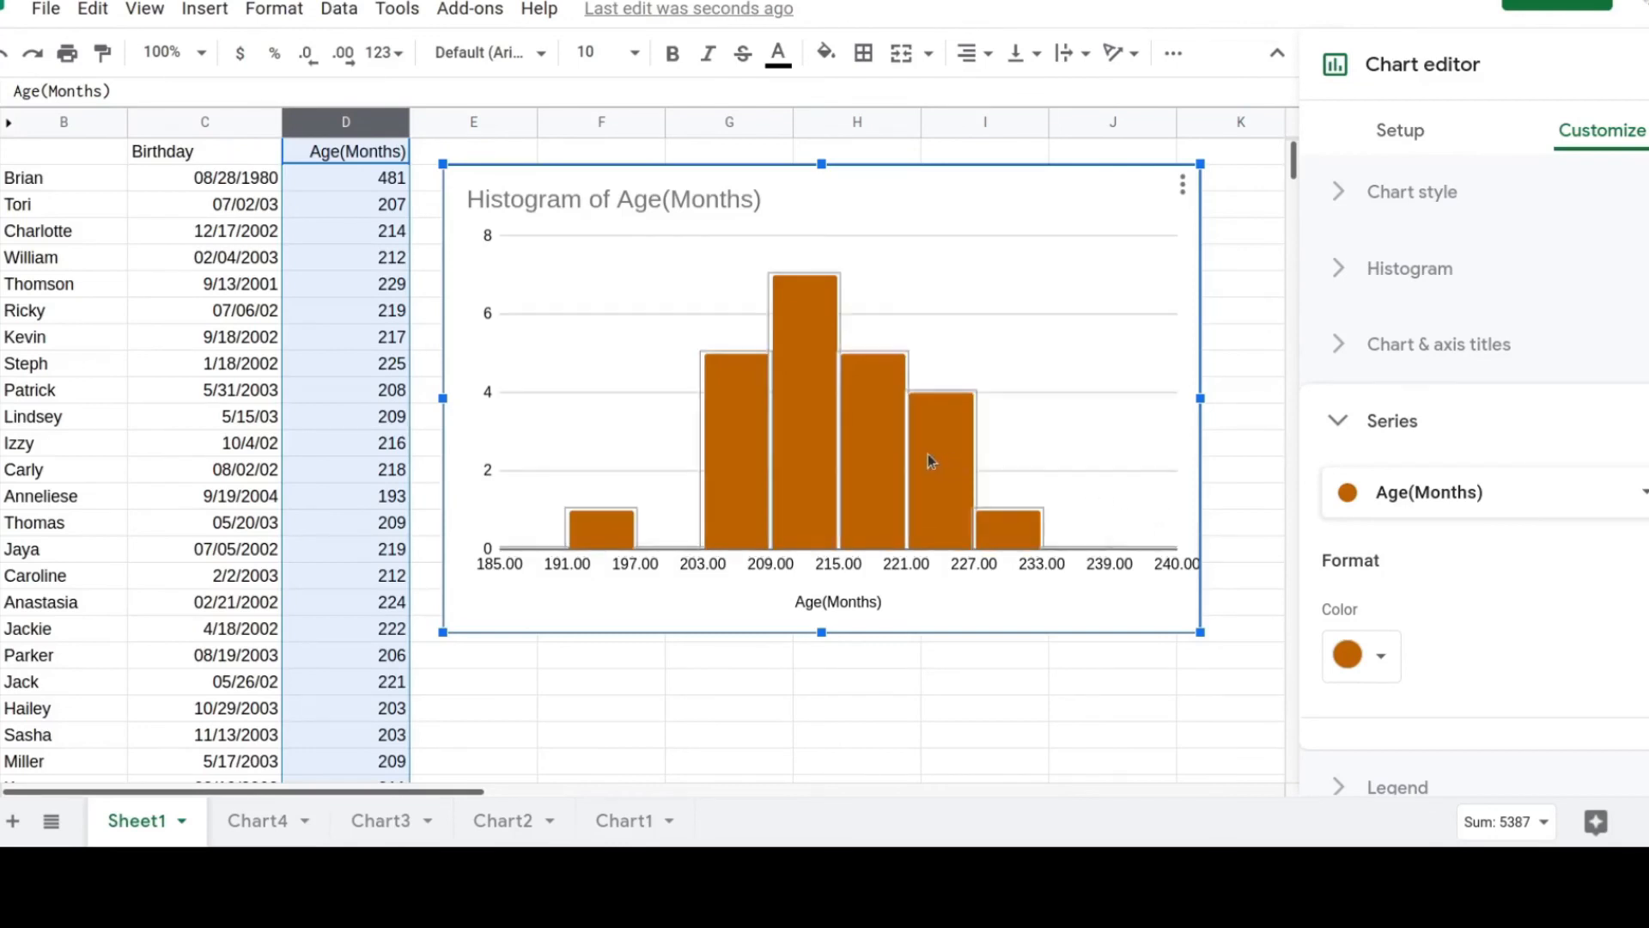
left_click(1093, 445)
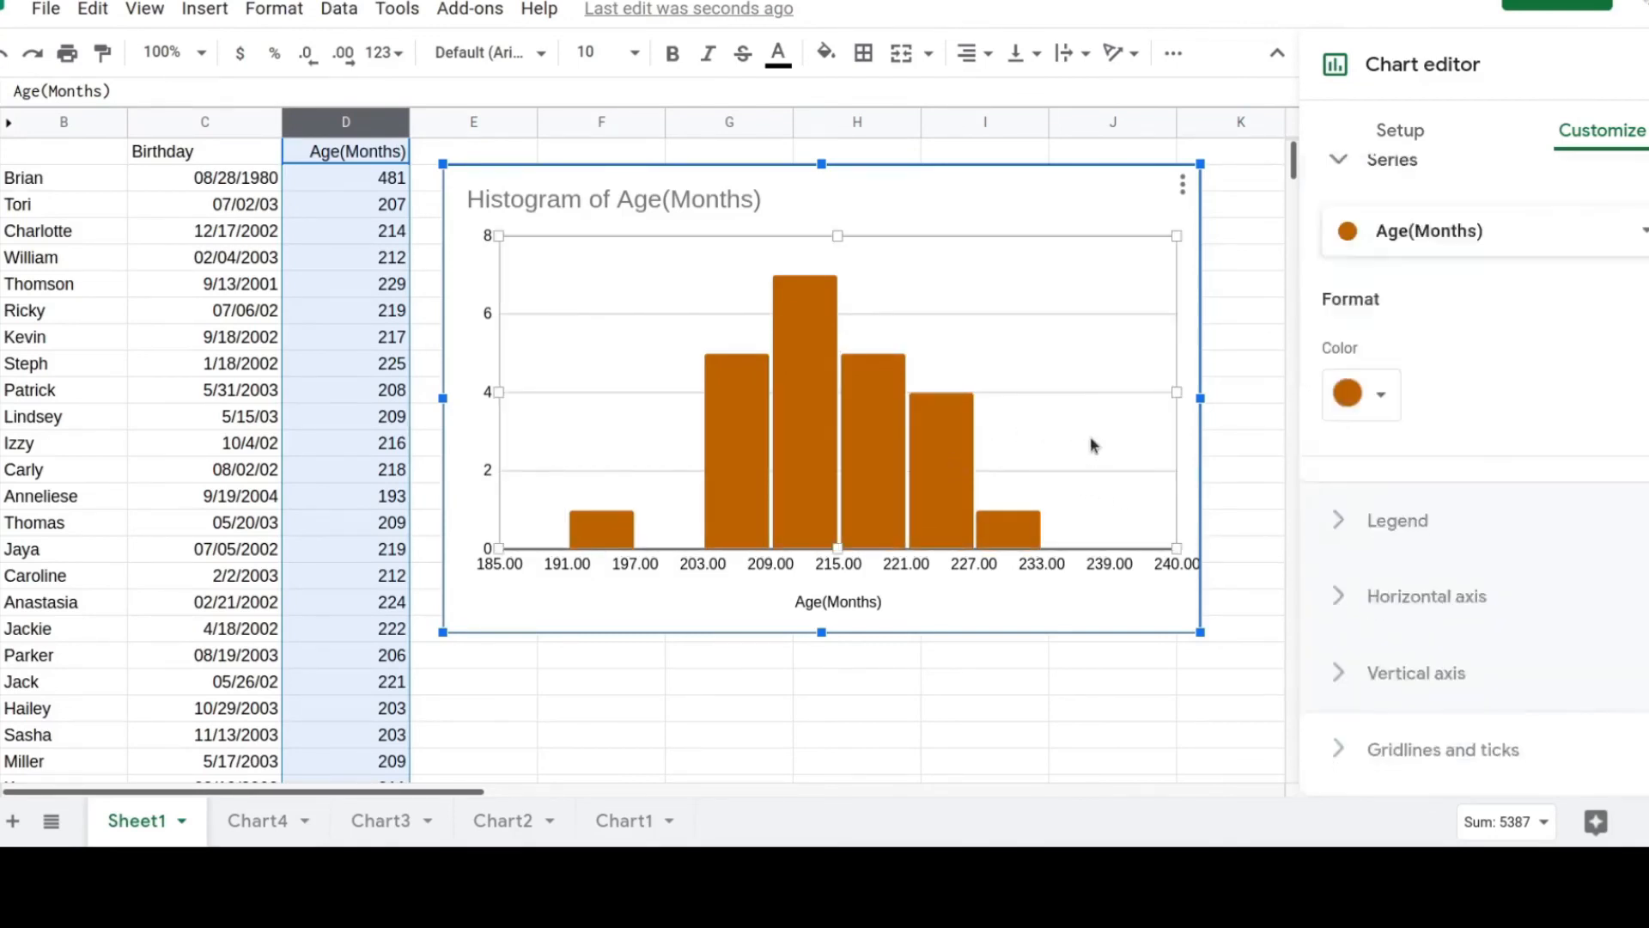